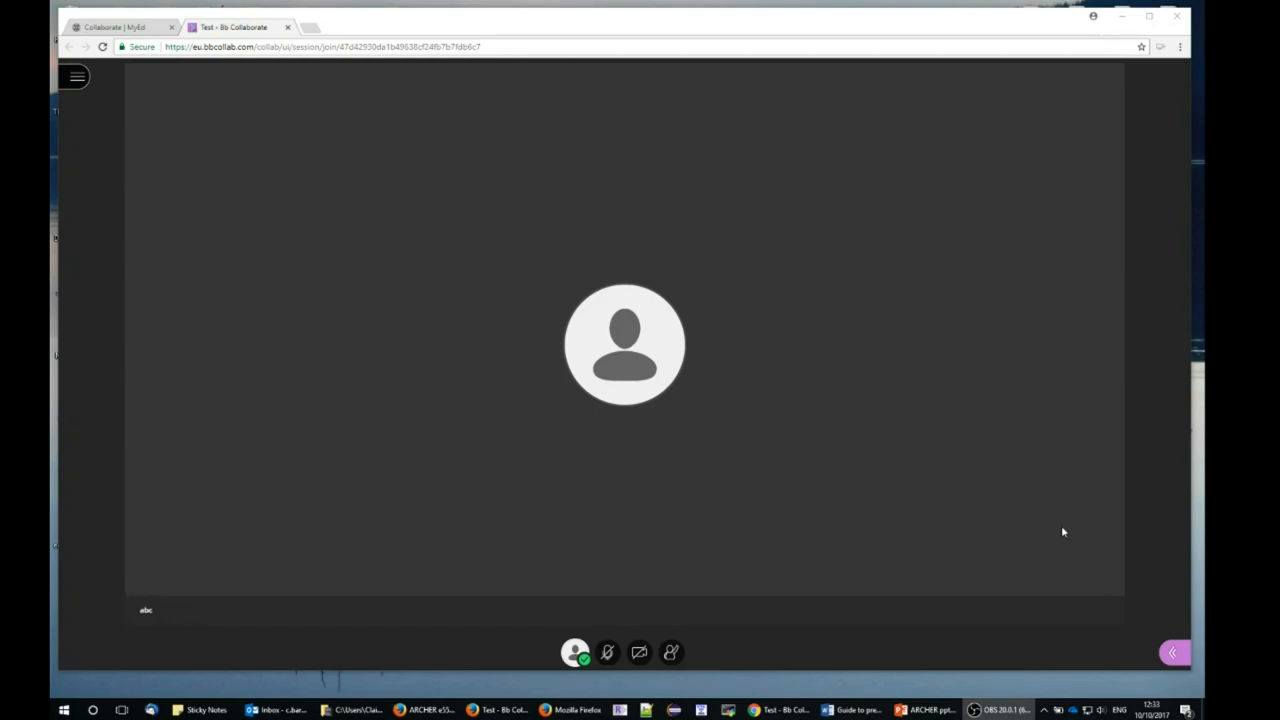
# Post Hello to the Everyone chat in the session's chat panel
pyautogui.click(1173, 655)
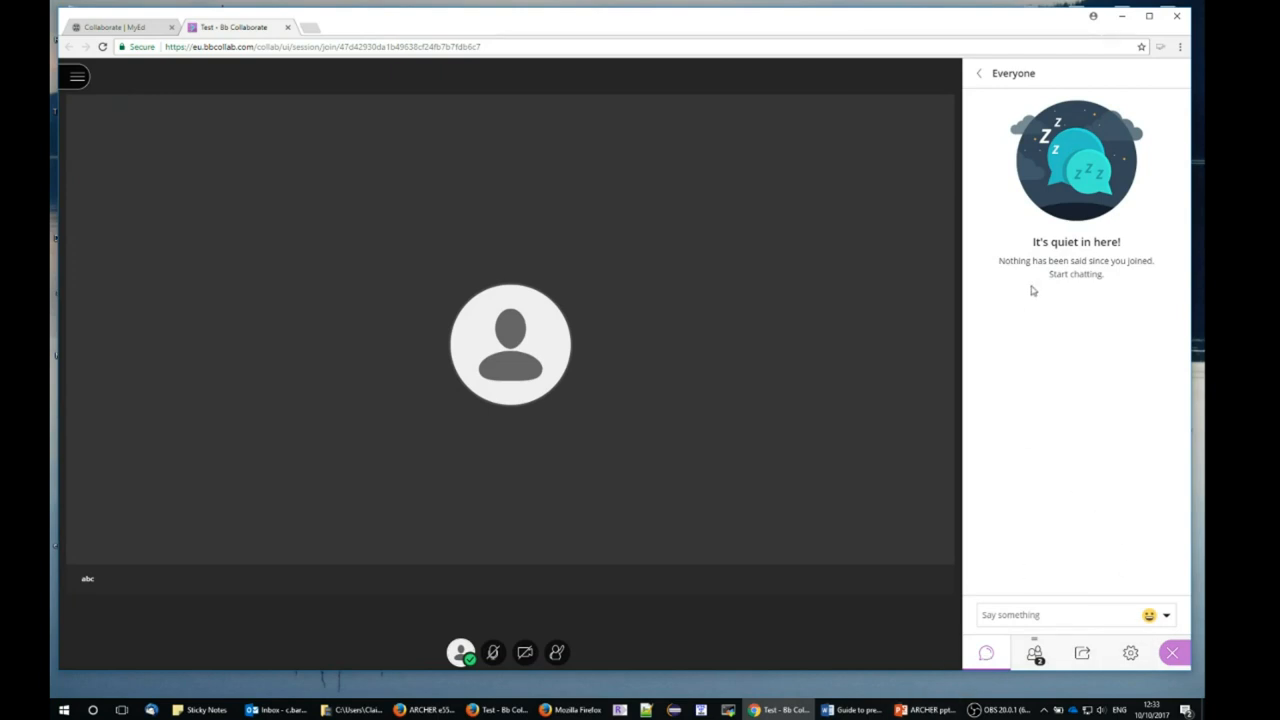
pyautogui.click(1037, 614)
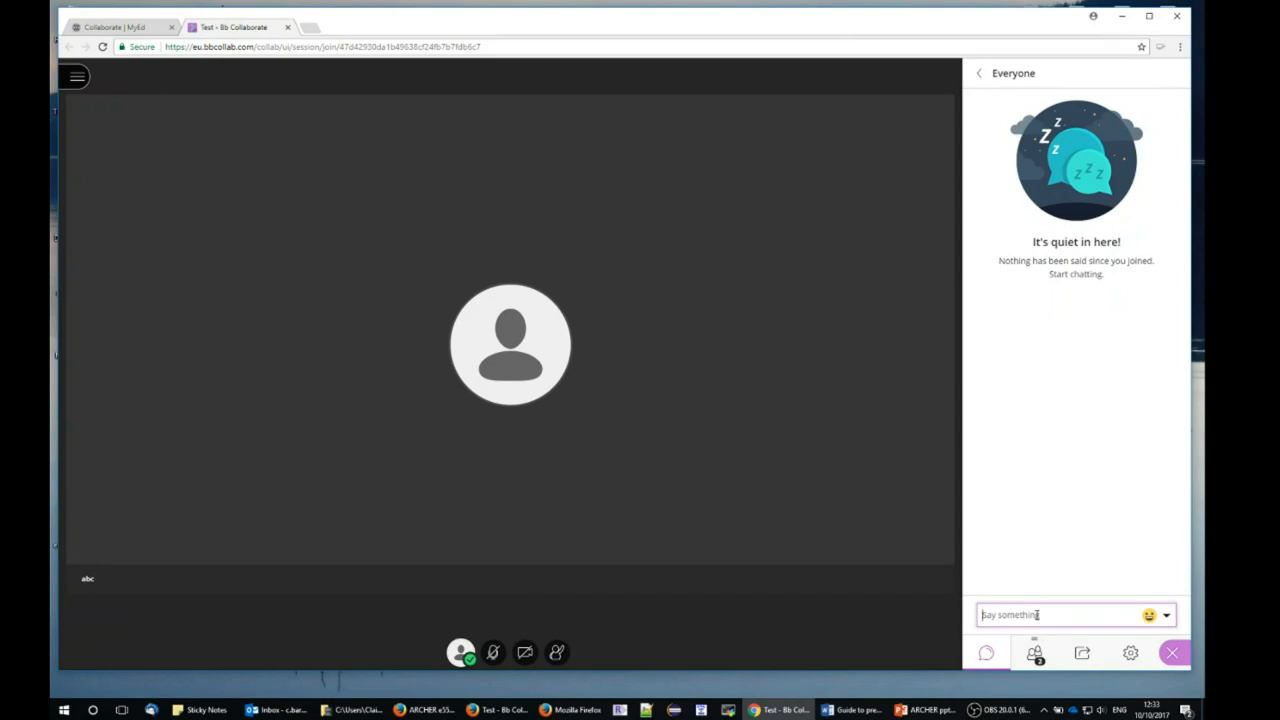
pyautogui.write('Hello')
pyautogui.press('Return')
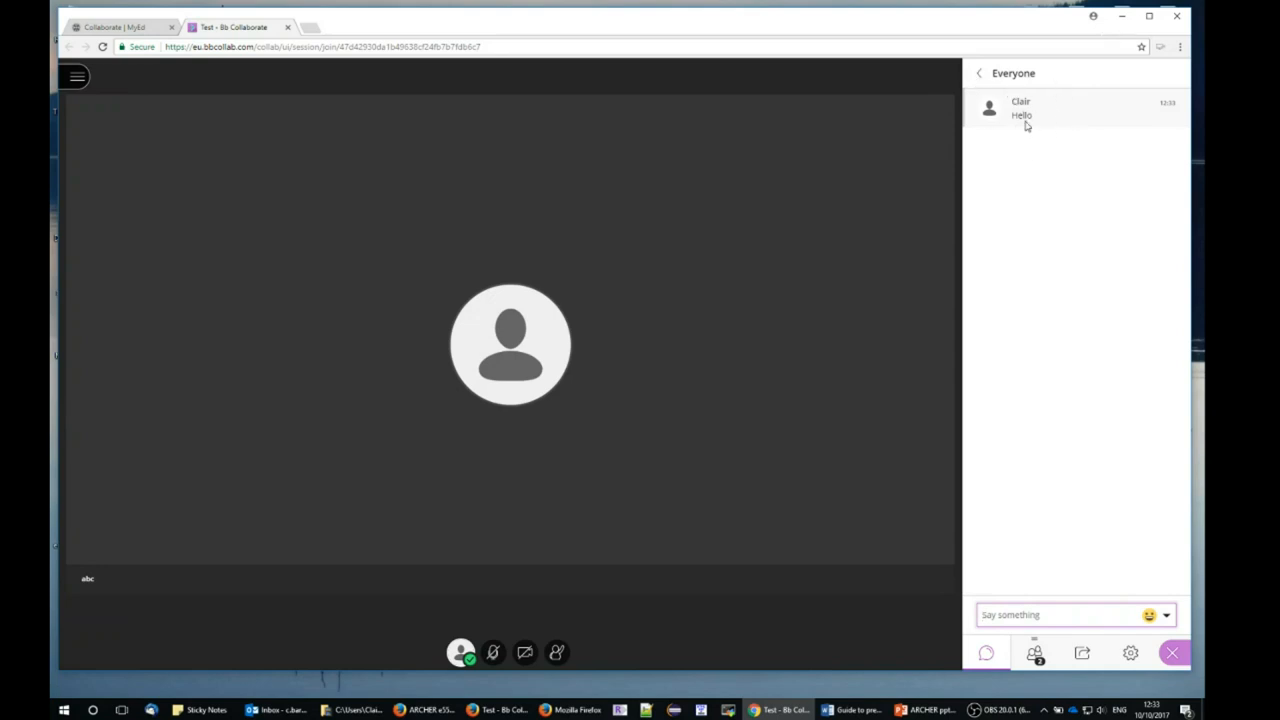
# Post Hello moderators to the Moderators chat, then return to the chat list
pyautogui.click(980, 76)
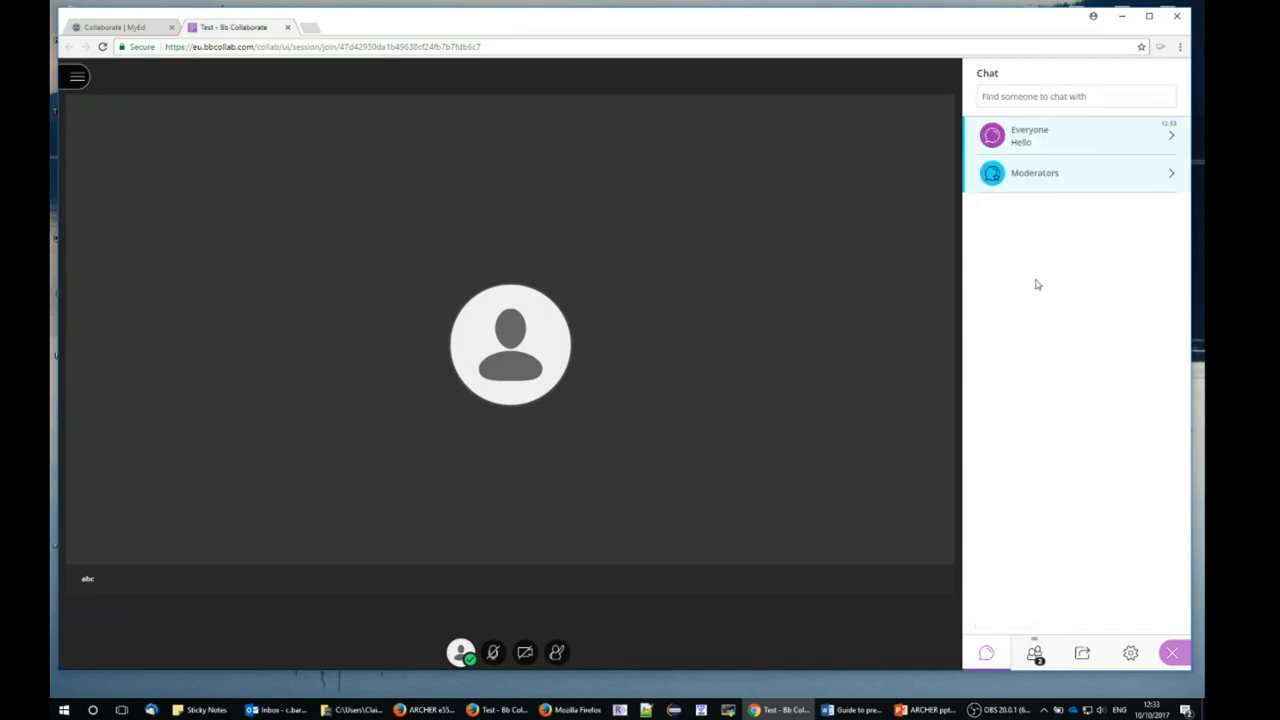
pyautogui.click(1040, 176)
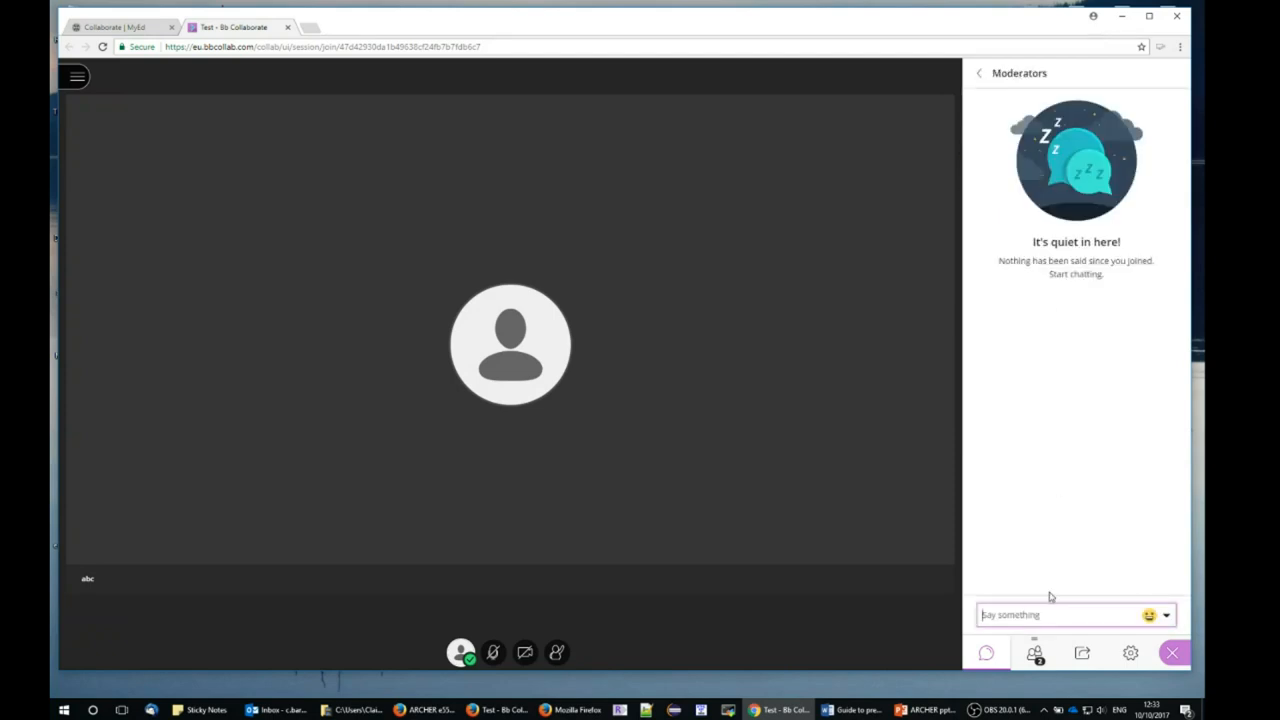
pyautogui.write('Hello mo')
pyautogui.write('derators')
pyautogui.press('Return')
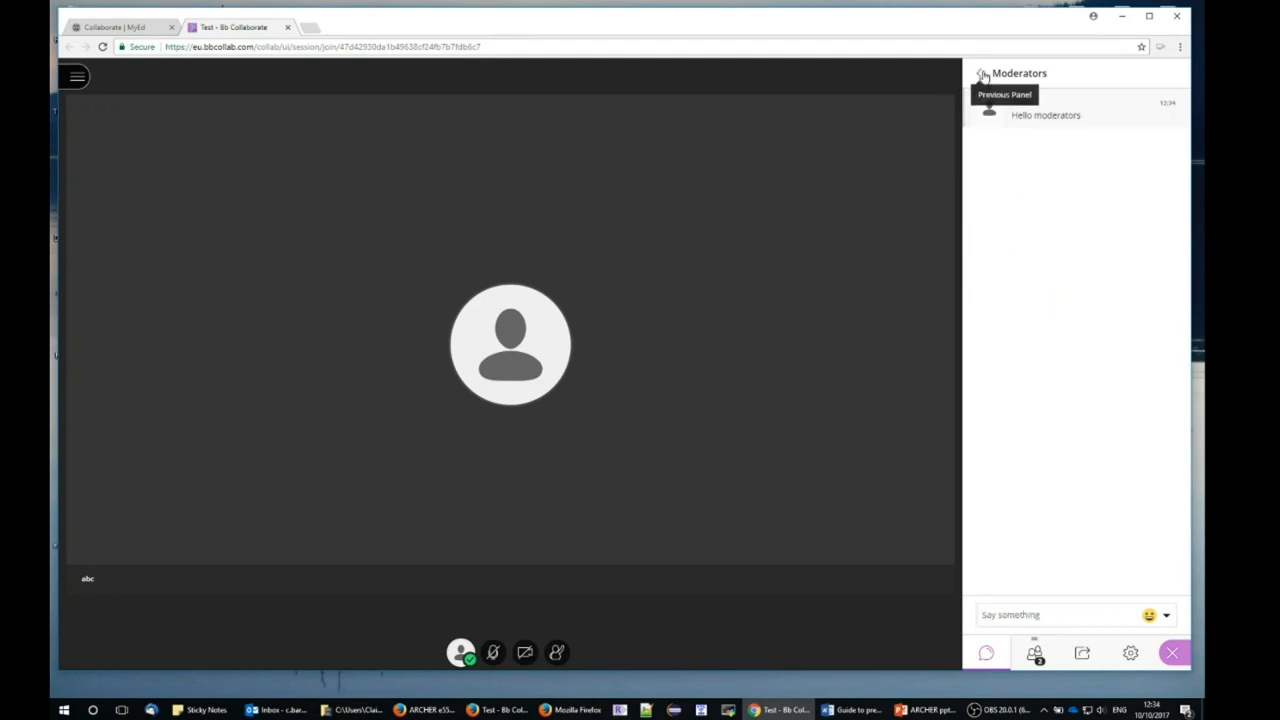
pyautogui.click(979, 73)
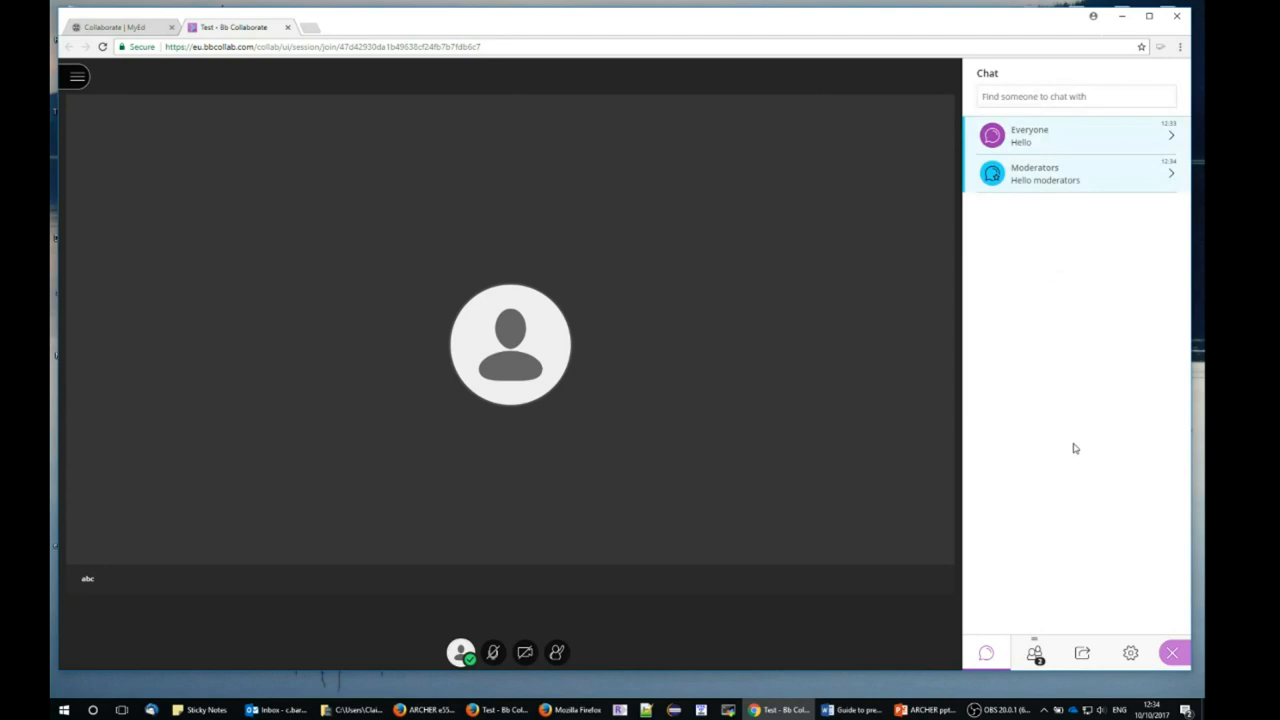
pyautogui.click(1035, 655)
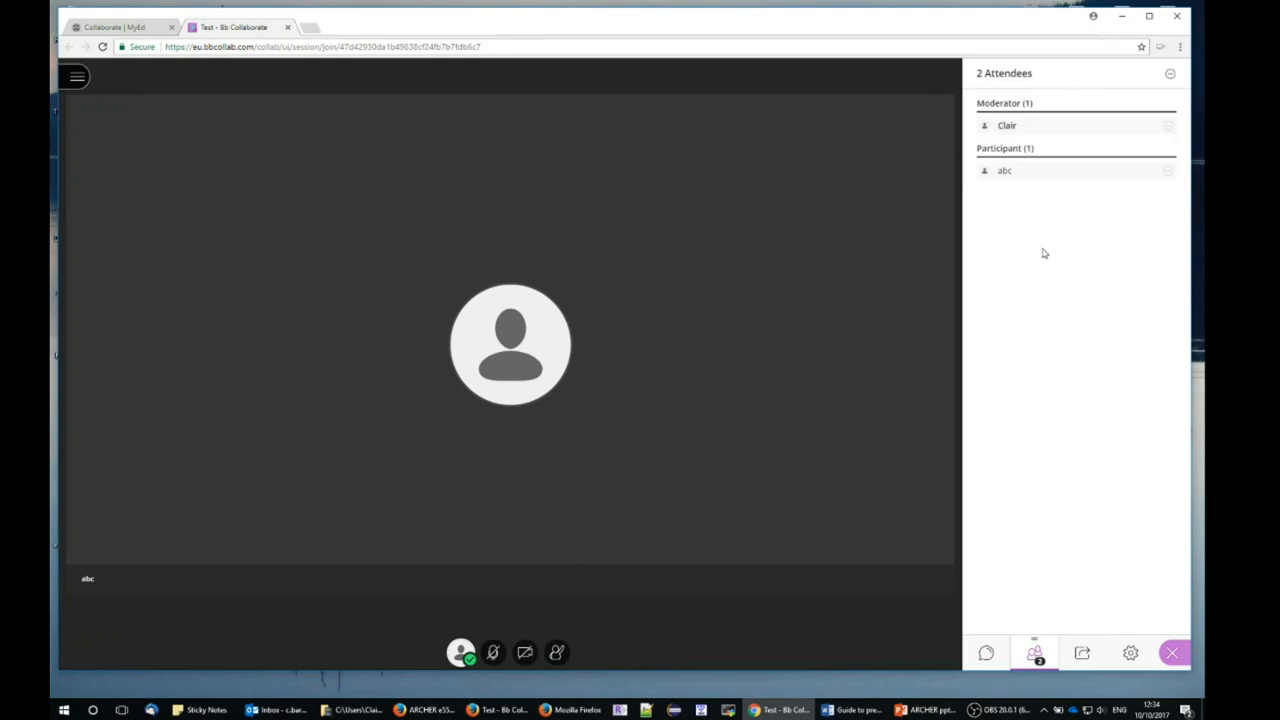
# Bring up the My Settings panel with personal audio and video settings
pyautogui.moveTo(1070, 125)
pyautogui.click(1130, 652)
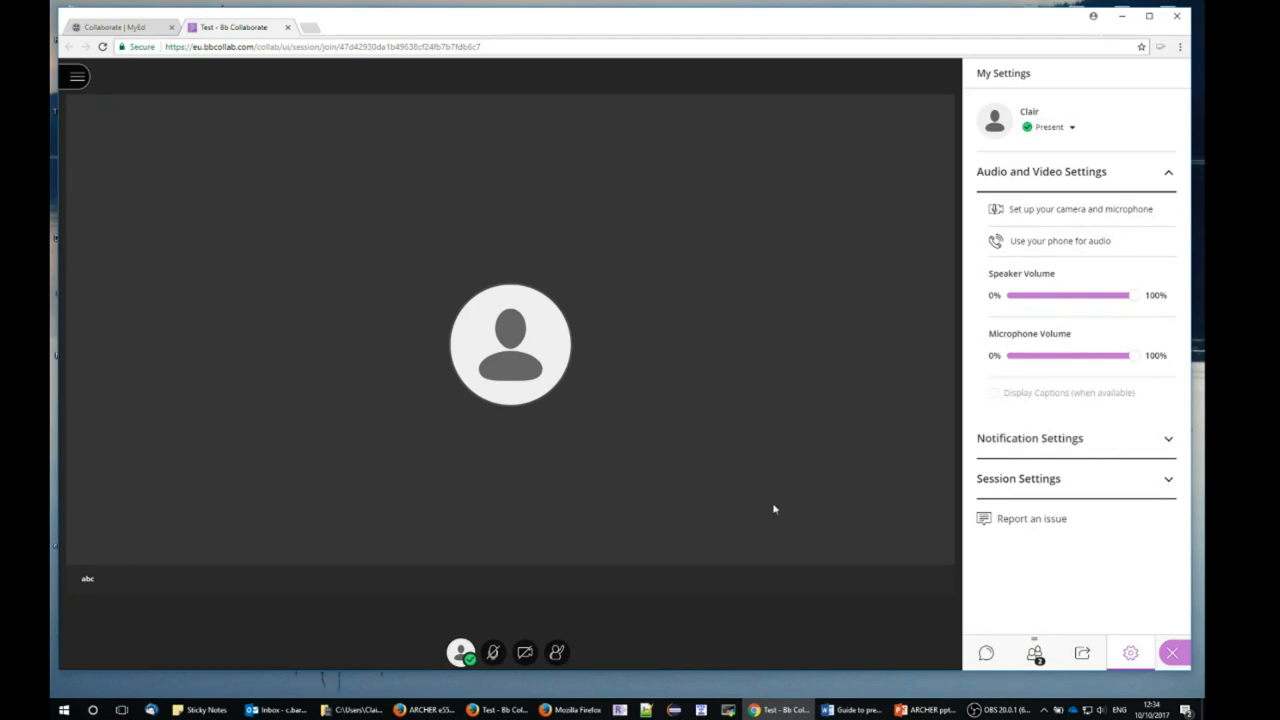
# Share microphone audio and camera video, confirm the video preview, then switch both off again
pyautogui.click(493, 653)
pyautogui.click(525, 653)
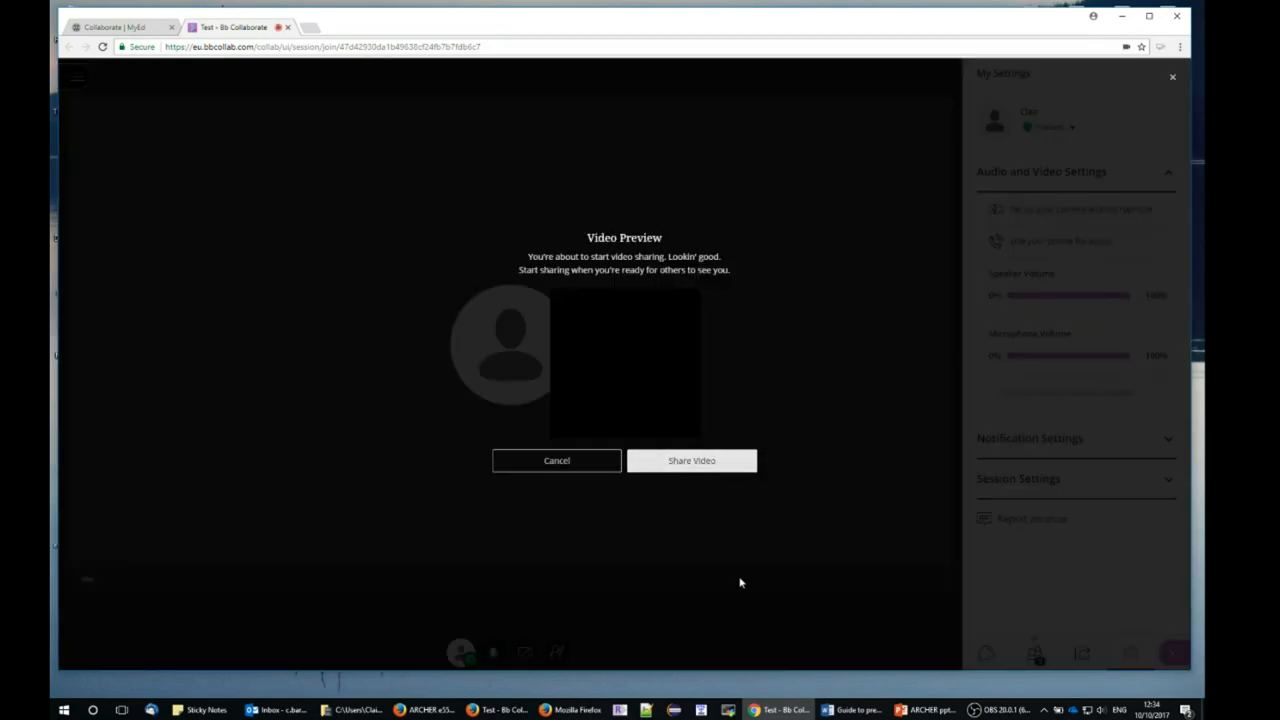
pyautogui.click(703, 462)
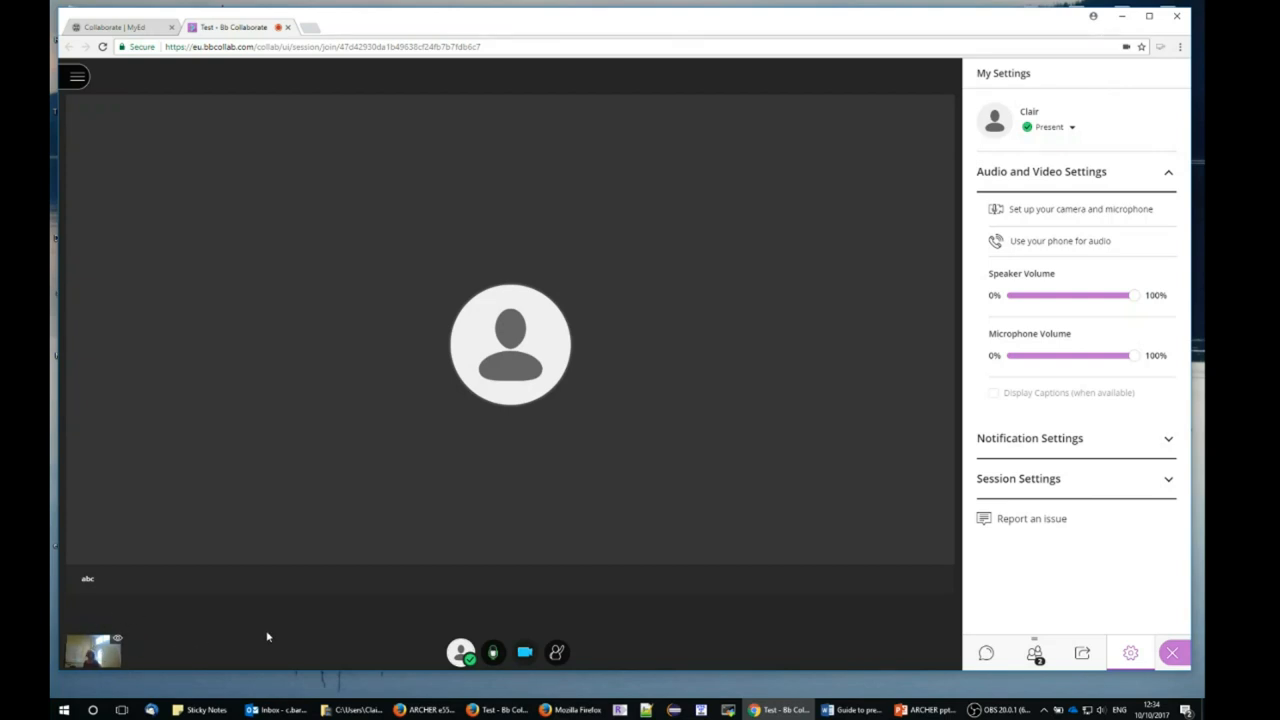
pyautogui.click(524, 653)
pyautogui.click(492, 653)
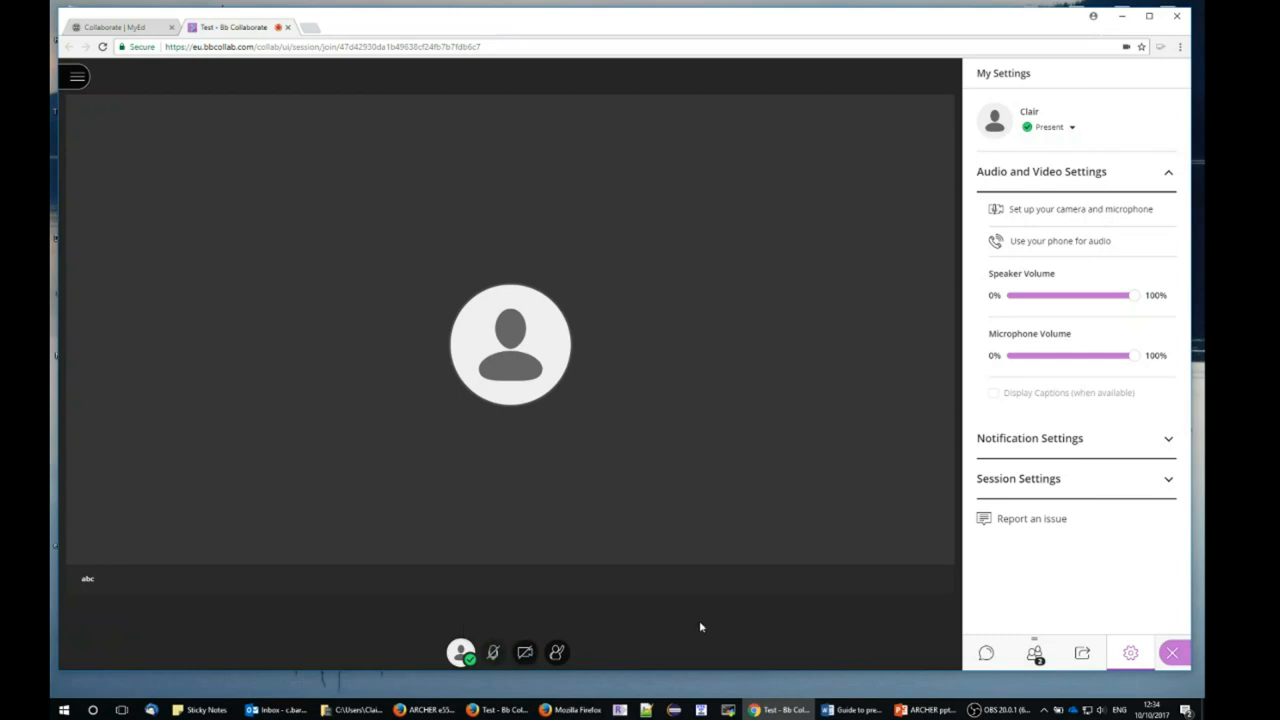
# Show the Share Content options, then bring the PowerPoint deck to the front
pyautogui.click(1082, 653)
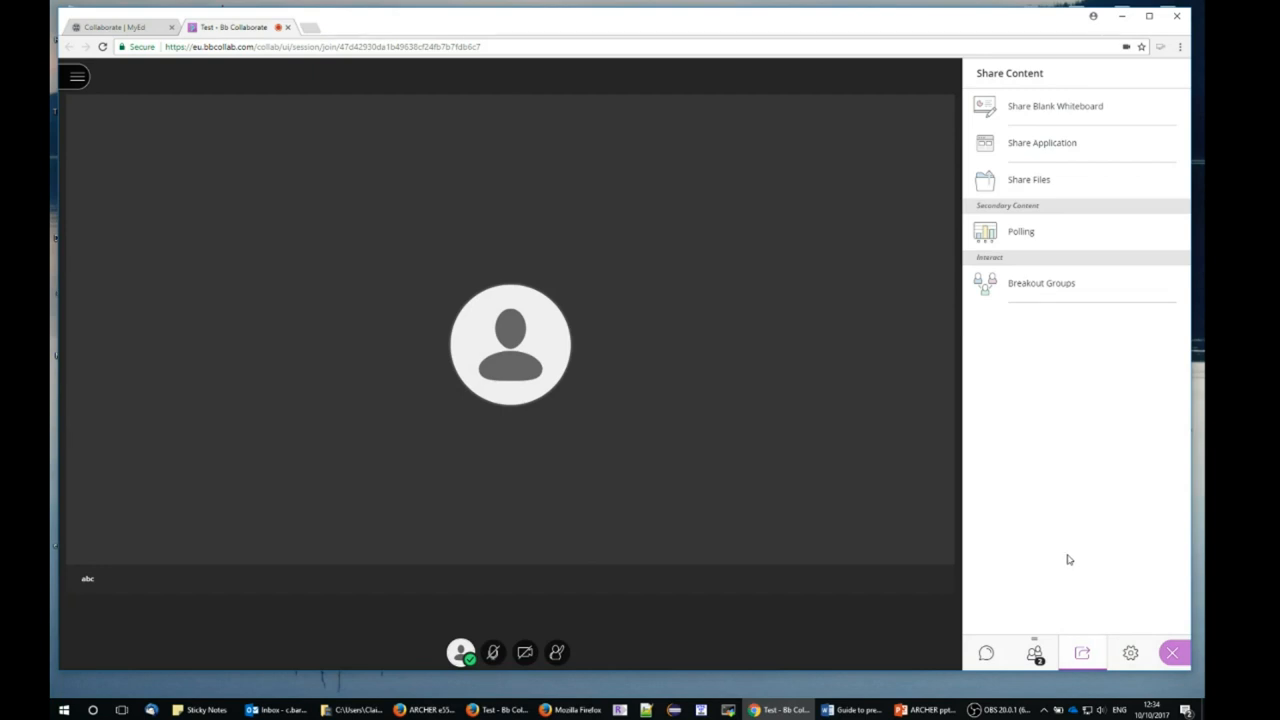
pyautogui.click(922, 712)
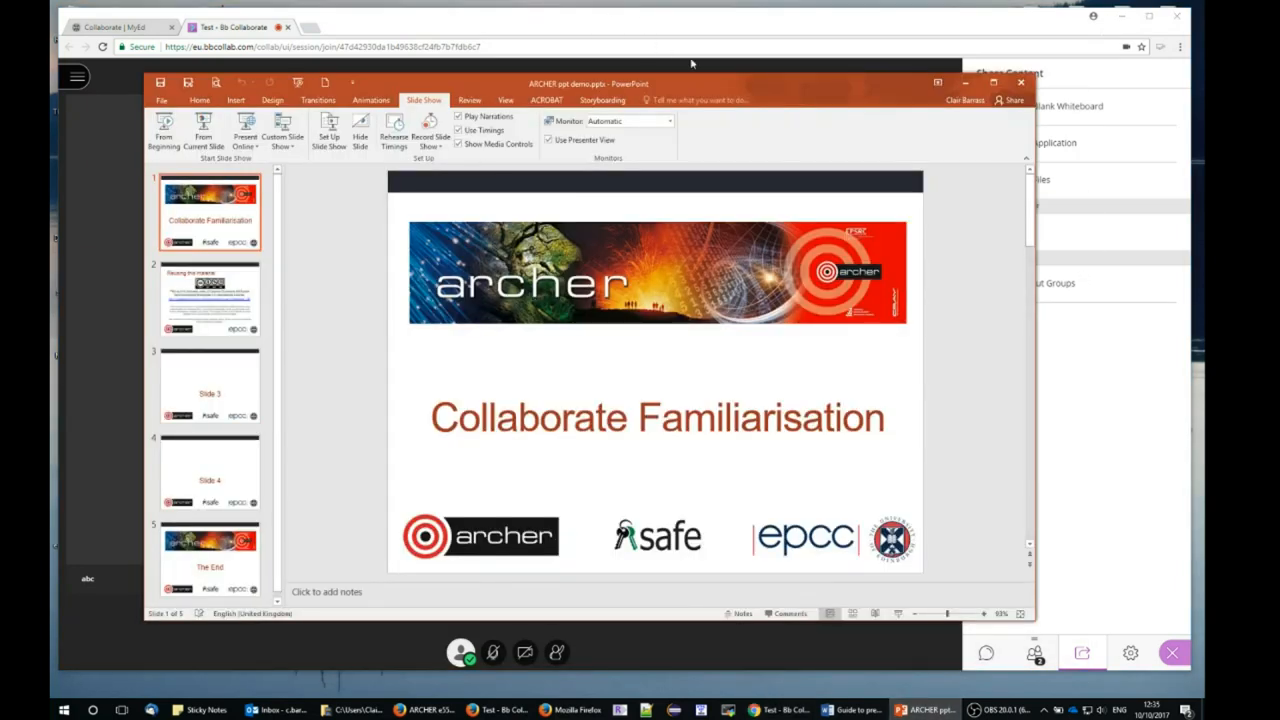
# Start the Collaborate Familiarisation deck as a full-screen slide show on its title slide
pyautogui.moveTo(726, 81); pyautogui.dragTo(726, 77)
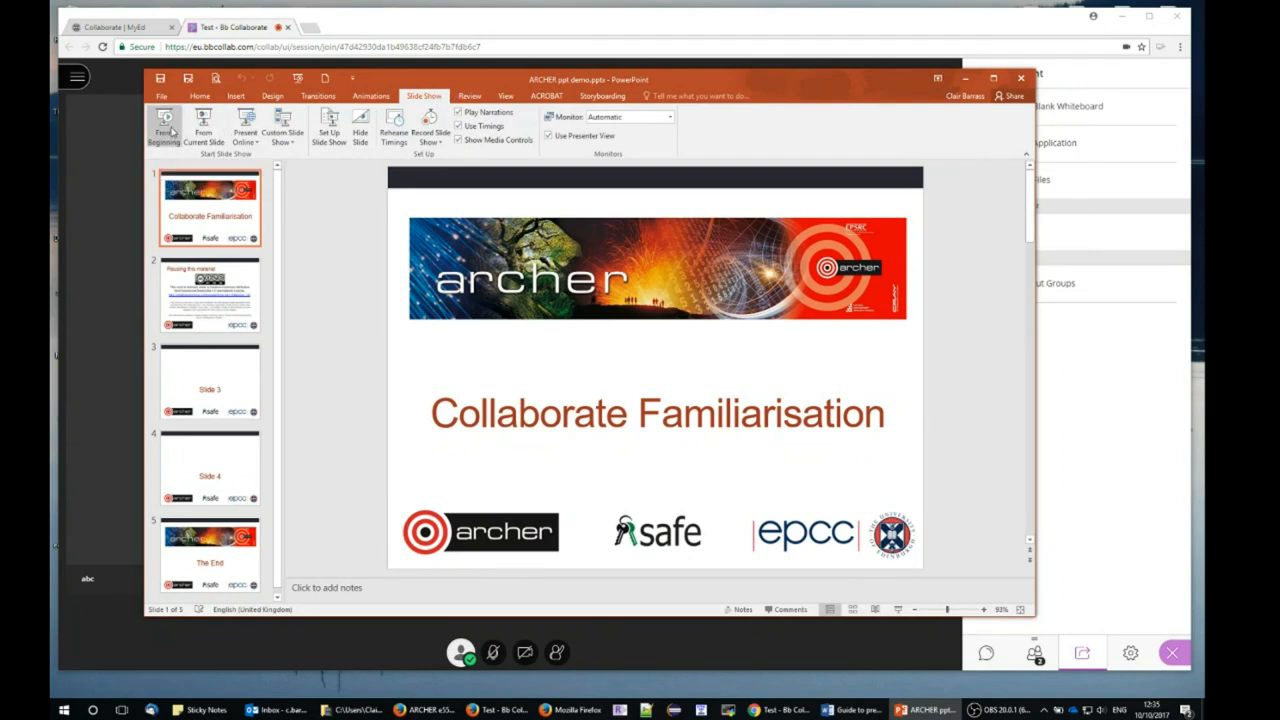
pyautogui.click(899, 610)
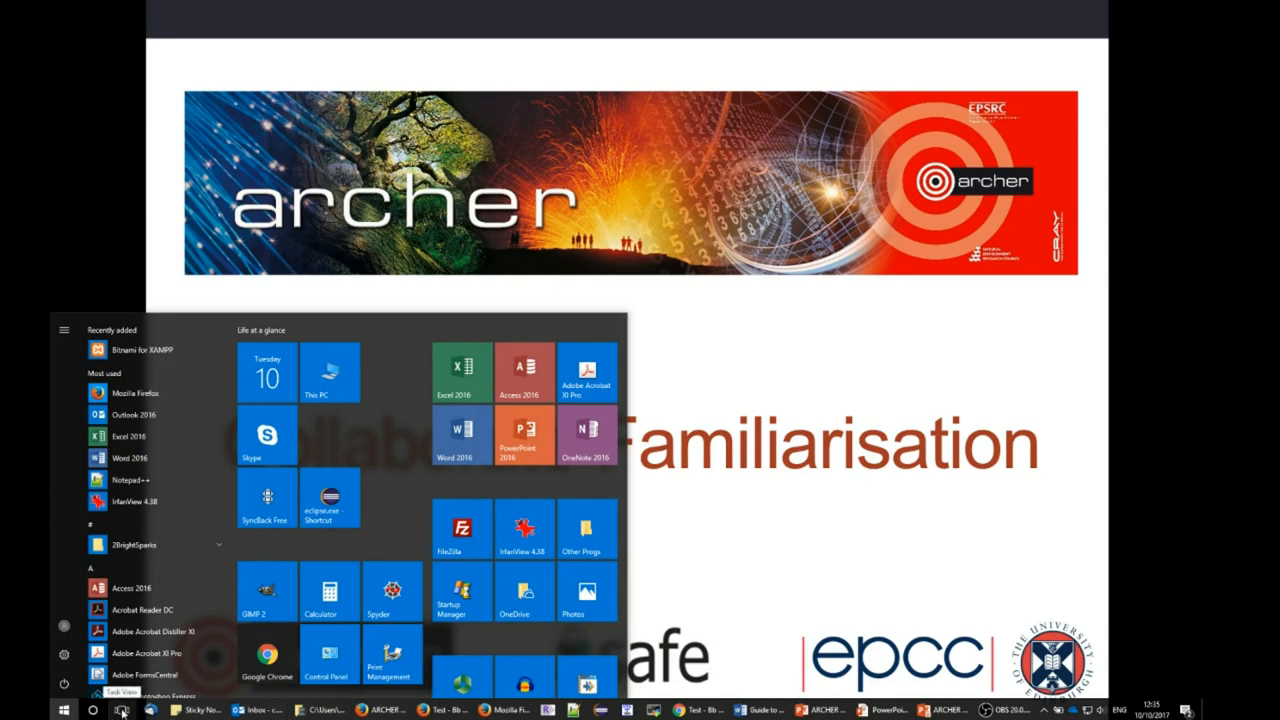
# Switch via Task View to the Chrome Collaborate session and advance the shared slide show to Slide 4
pyautogui.click(763, 543)
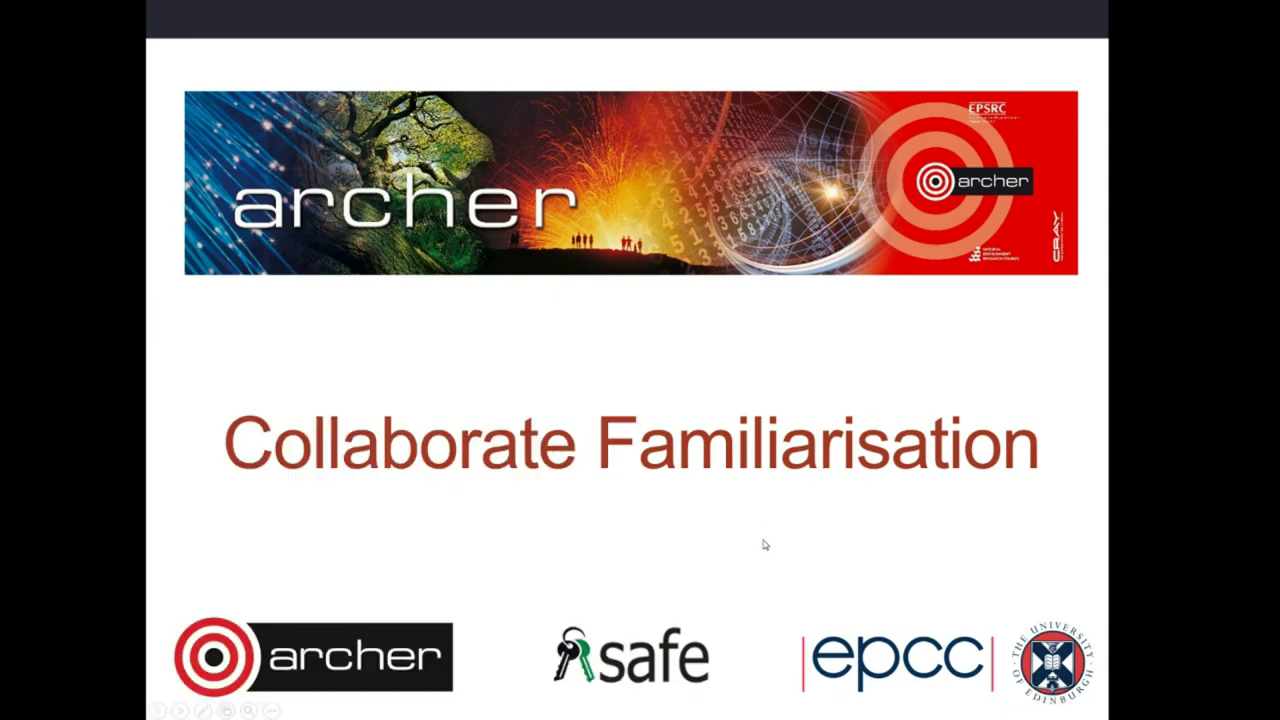
pyautogui.press('super+Tab')
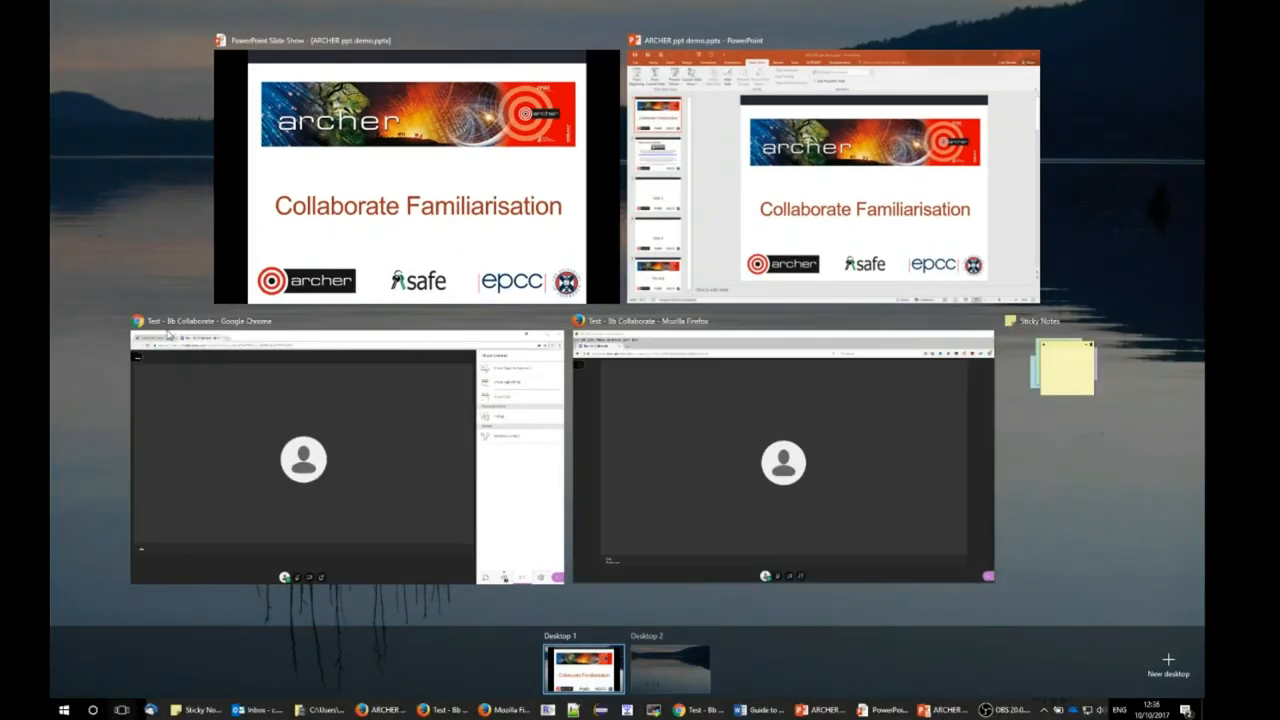
pyautogui.click(203, 440)
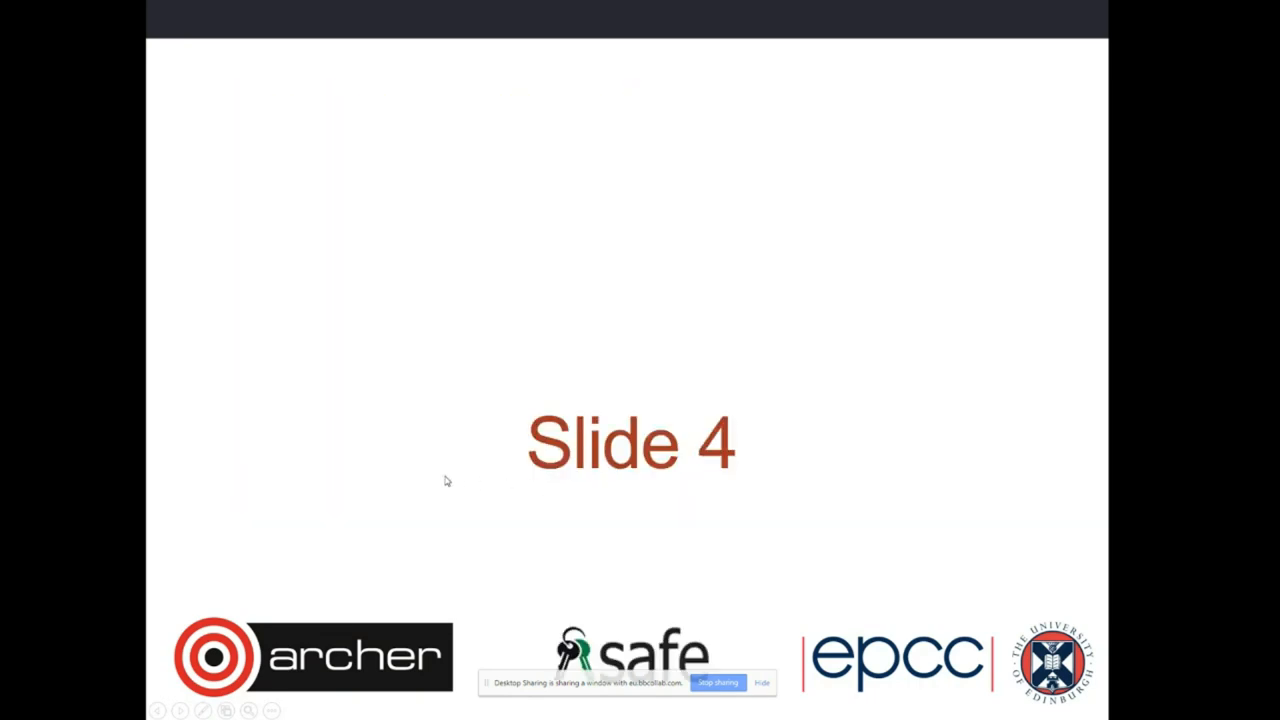
pyautogui.click(449, 480)
# Step back through the slides to the title slide before leaving the slide show
pyautogui.press('Left')
pyautogui.press('Left')
pyautogui.press('Left')
pyautogui.press('Left')
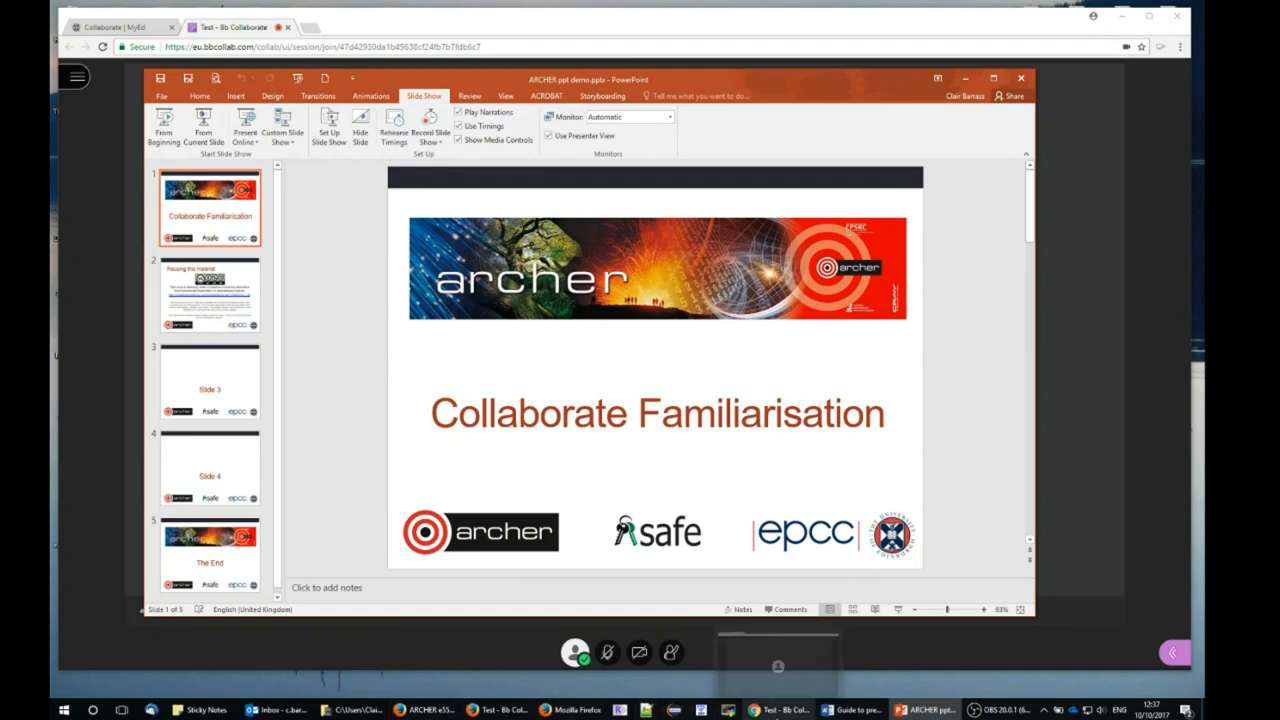
# Bring the Collaborate session forward with Share Content open, checking the terminal window
pyautogui.click(780, 710)
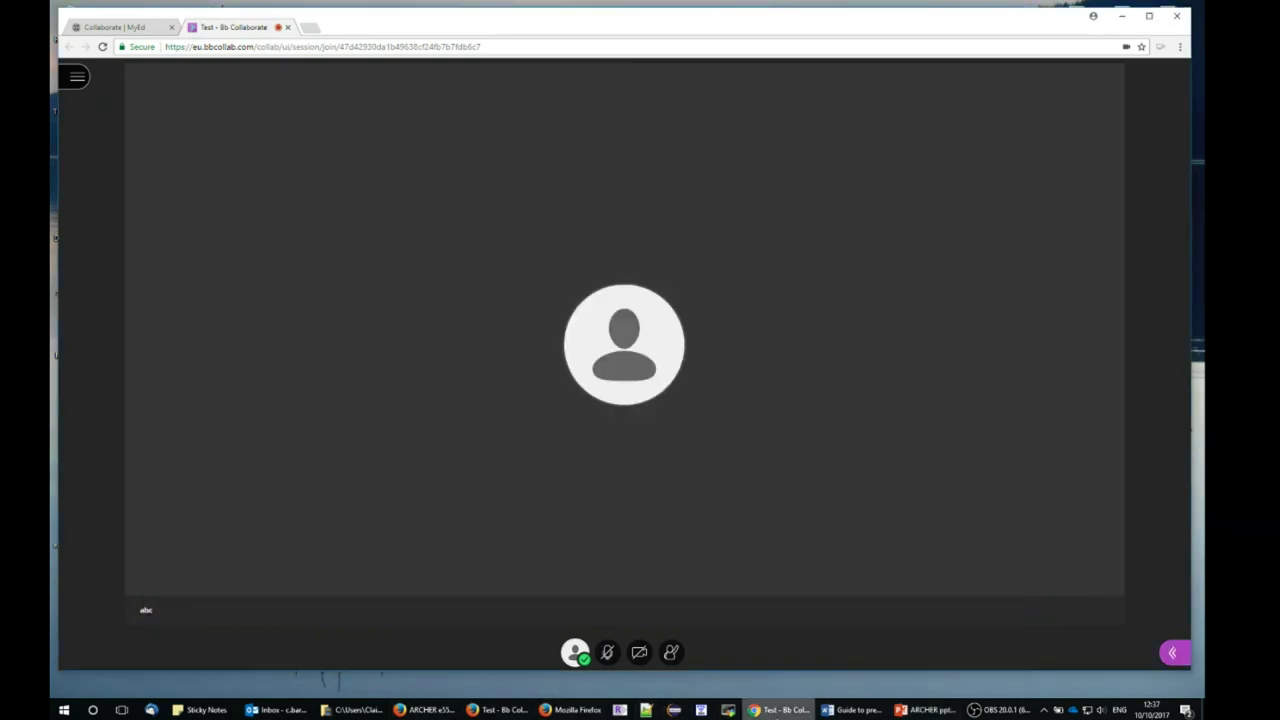
pyautogui.click(1172, 655)
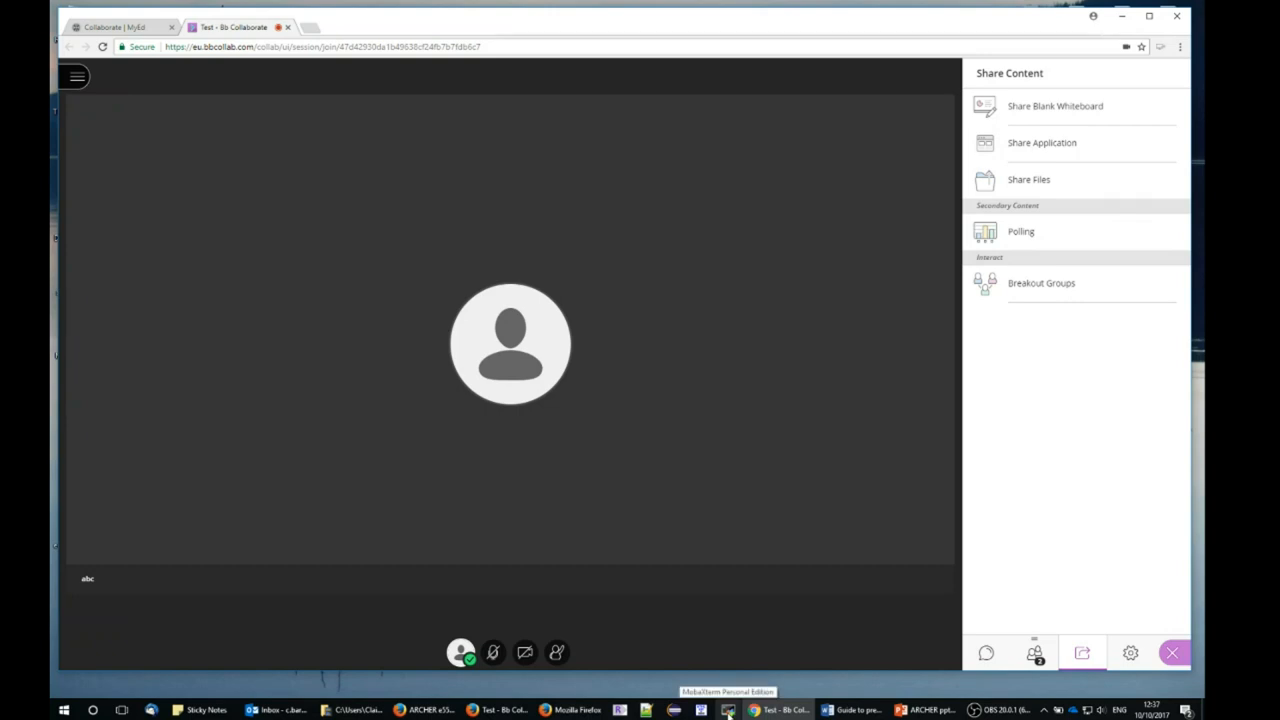
pyautogui.click(728, 712)
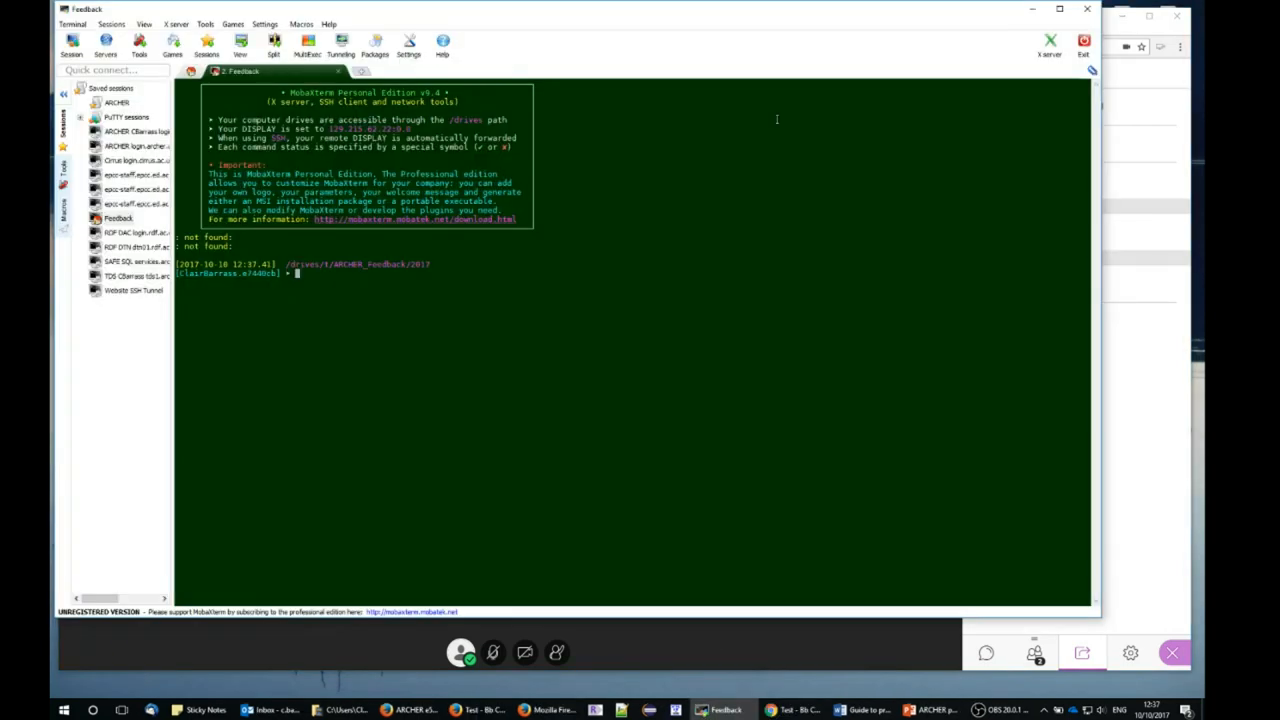
pyautogui.click(1157, 582)
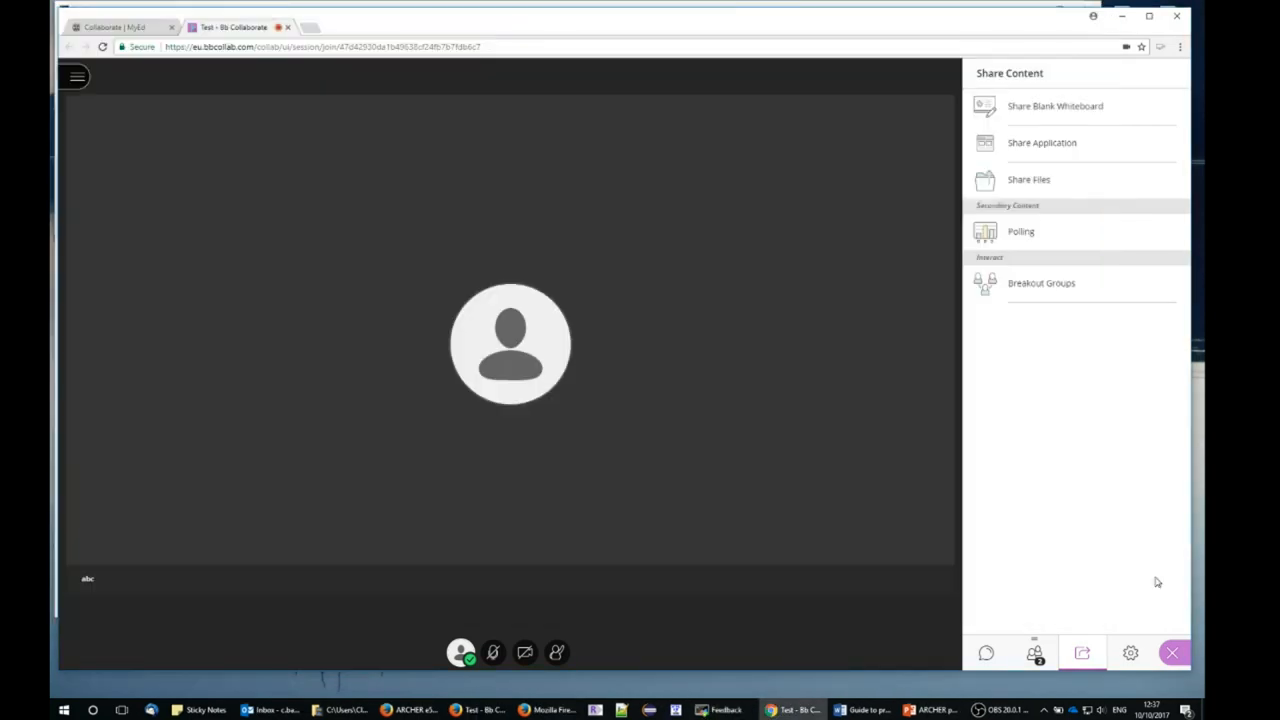
# Share the Feedback terminal window as a single application, then stop sharing it
pyautogui.click(1042, 142)
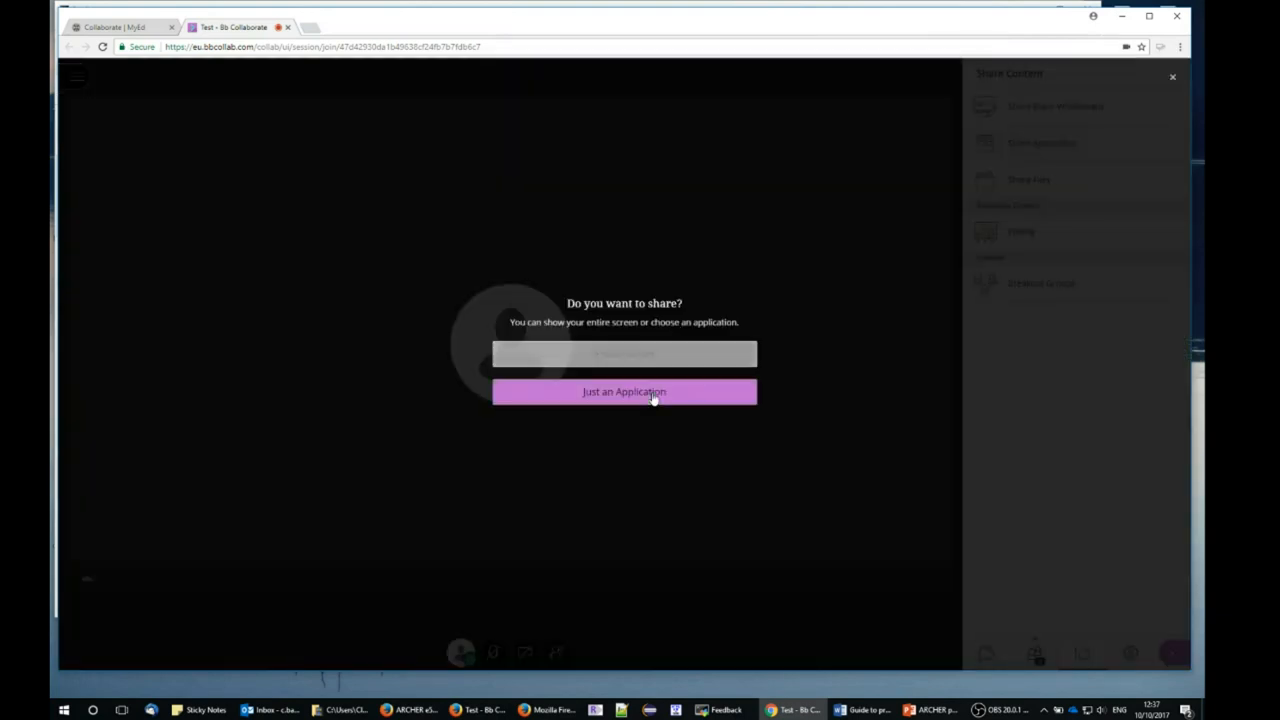
pyautogui.click(657, 391)
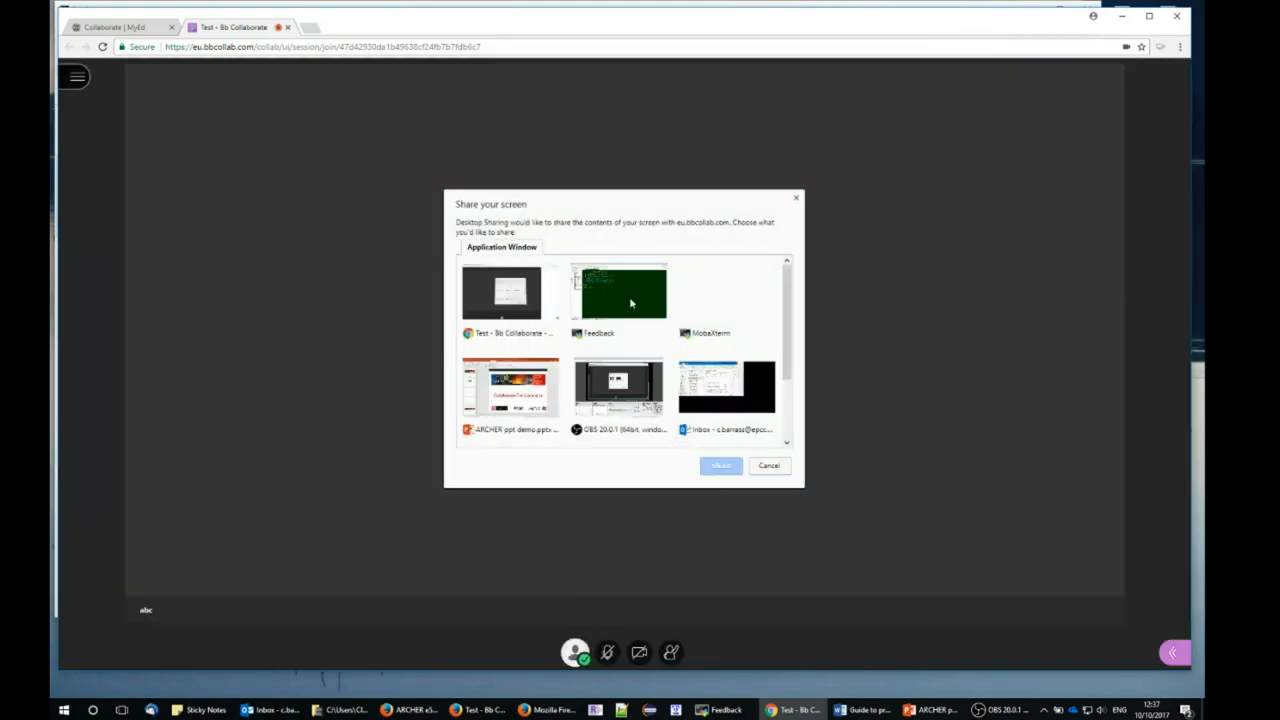
pyautogui.doubleClick(631, 303)
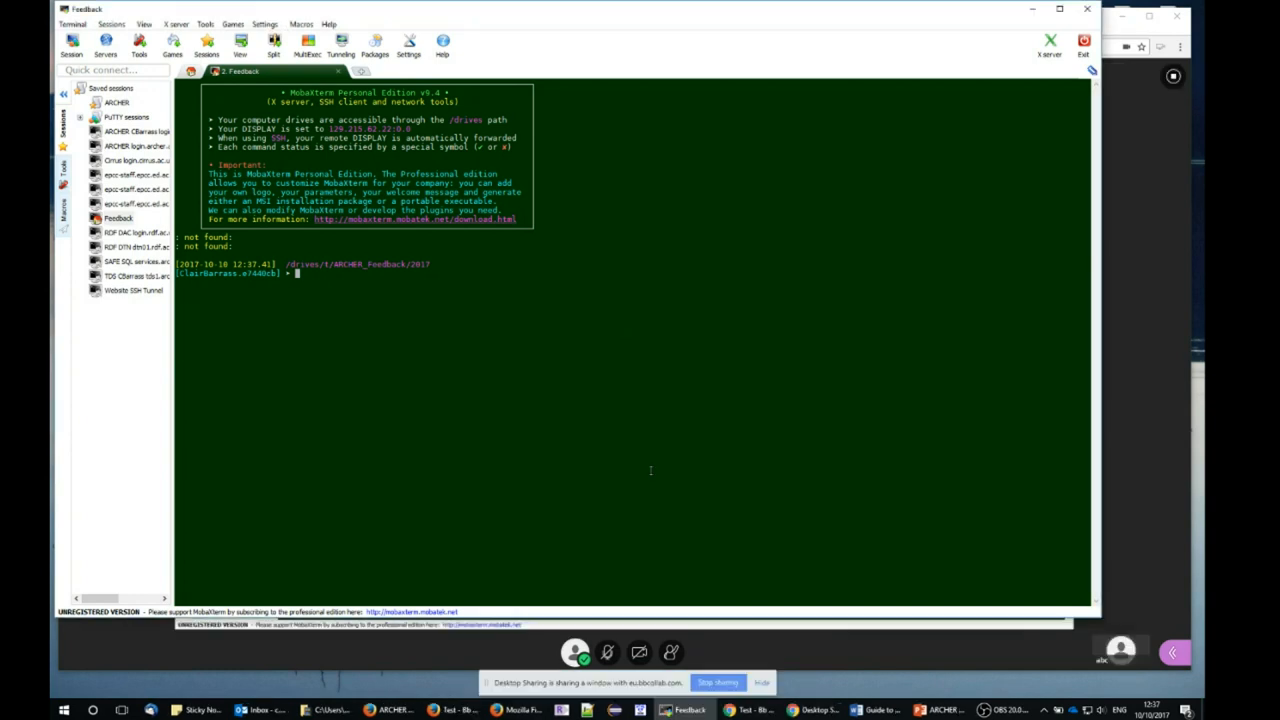
pyautogui.click(714, 684)
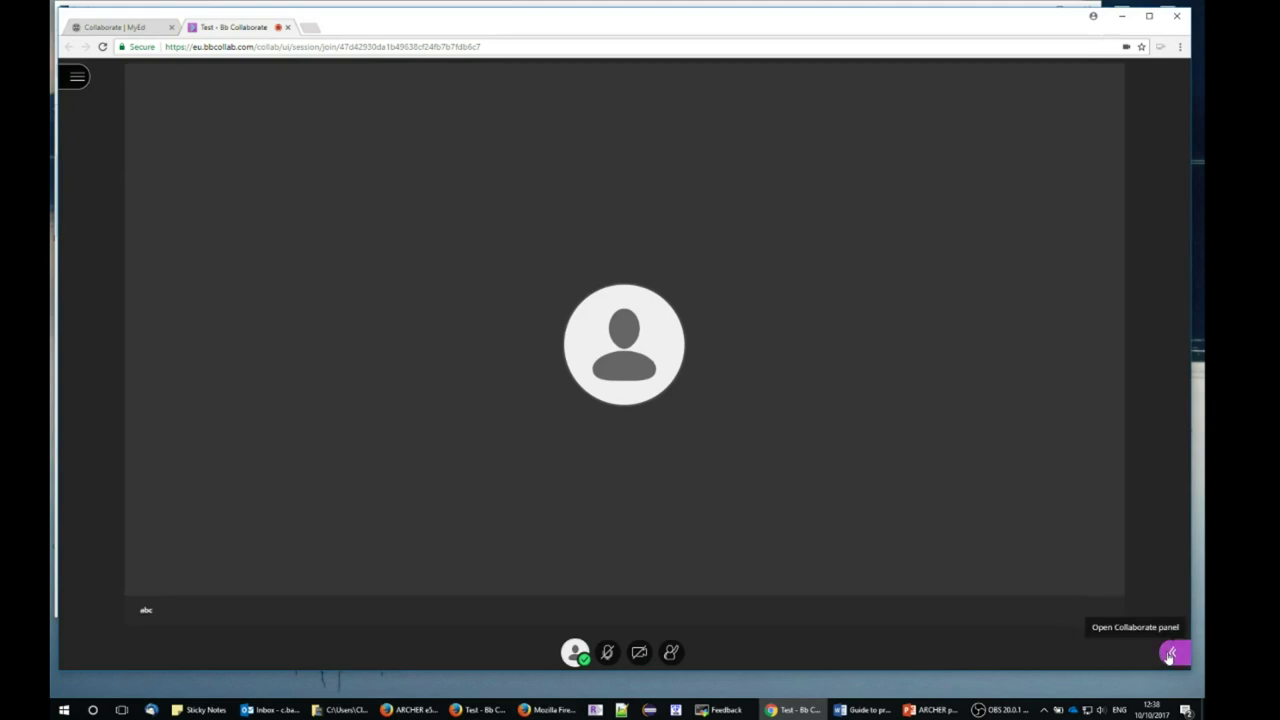
# Share a blank whiteboard, draw a blue zigzag and add the text Hello, then stop sharing
pyautogui.click(1170, 655)
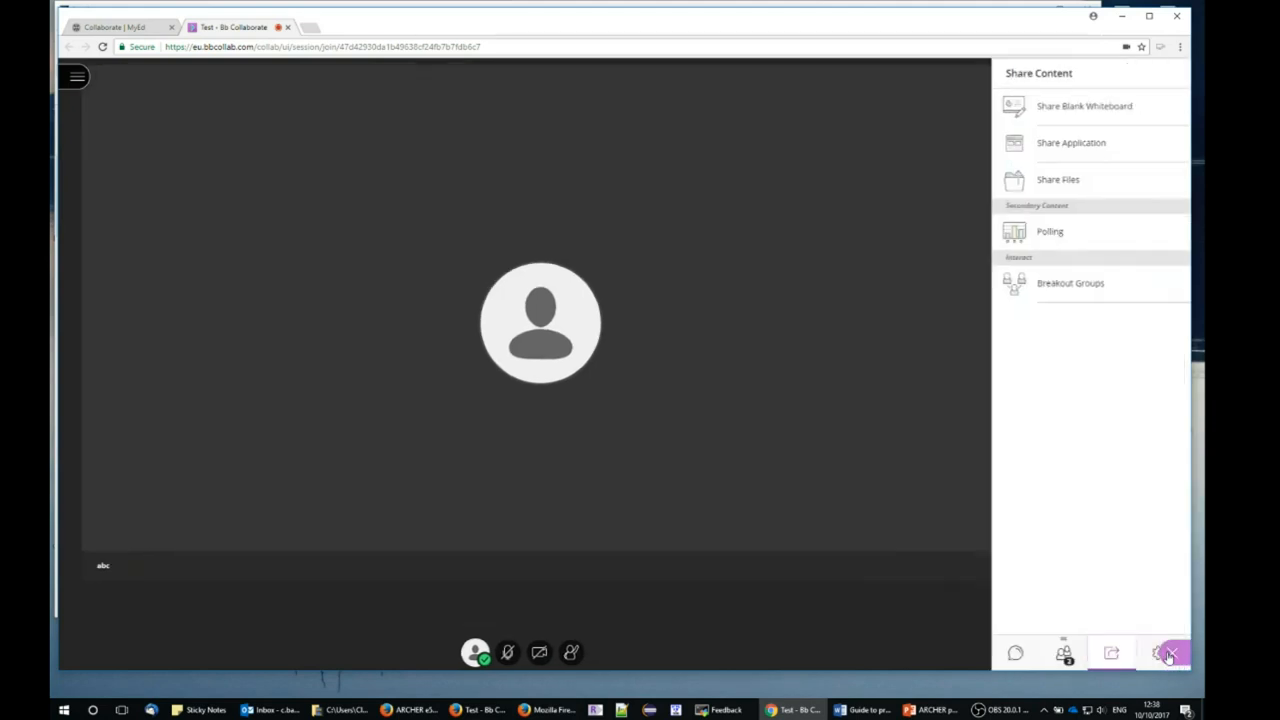
pyautogui.click(1027, 110)
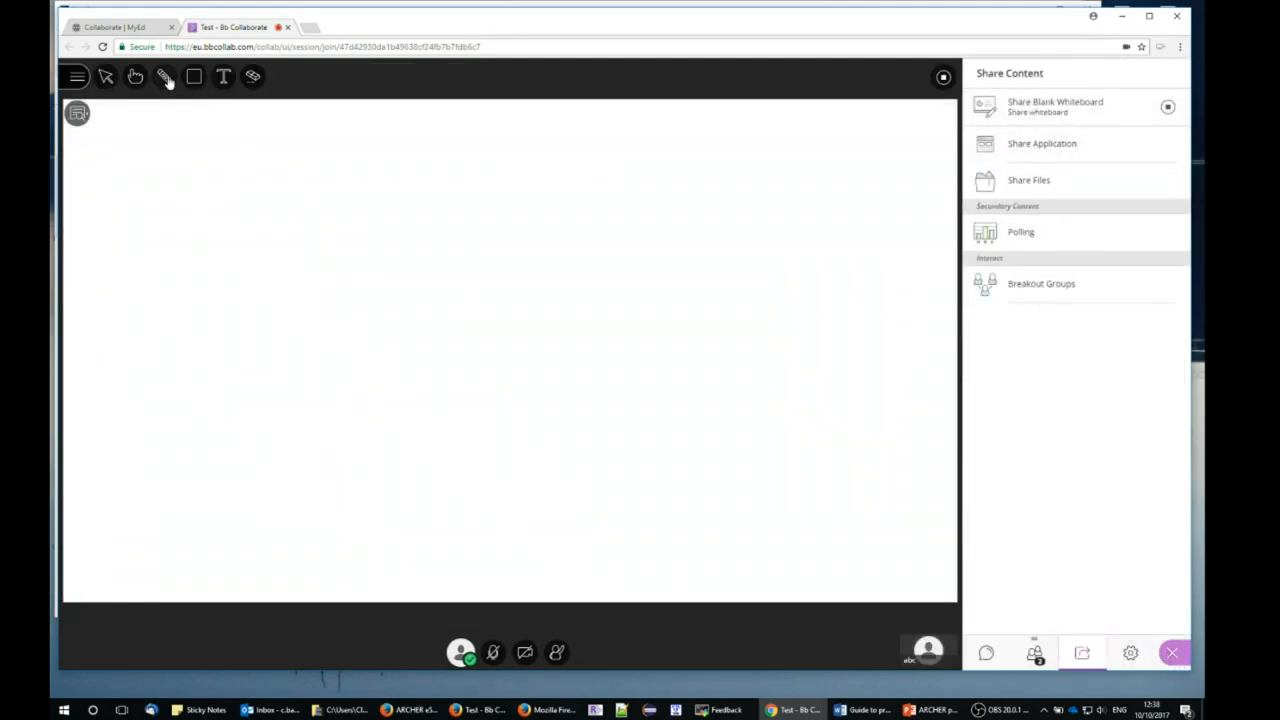
pyautogui.moveTo(585, 172)
pyautogui.mouseDown()
pyautogui.moveTo(531, 203)
pyautogui.moveTo(467, 306)
pyautogui.mouseUp()
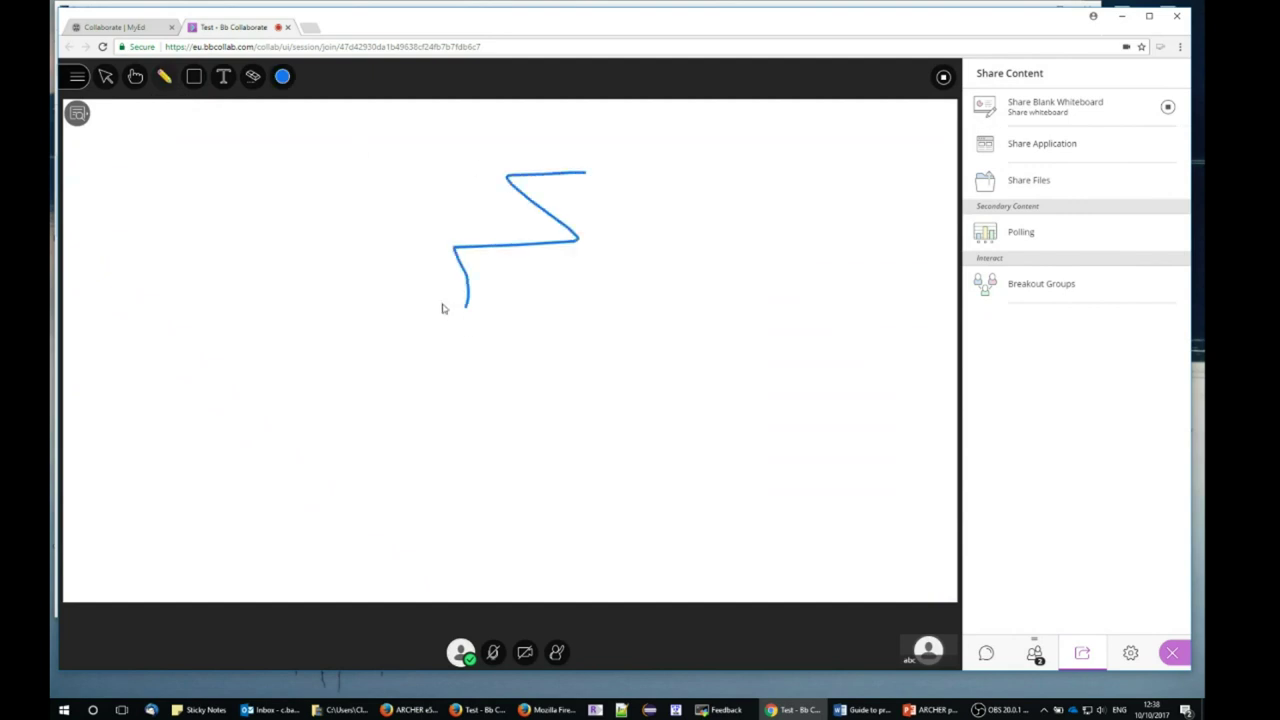
pyautogui.click(221, 98)
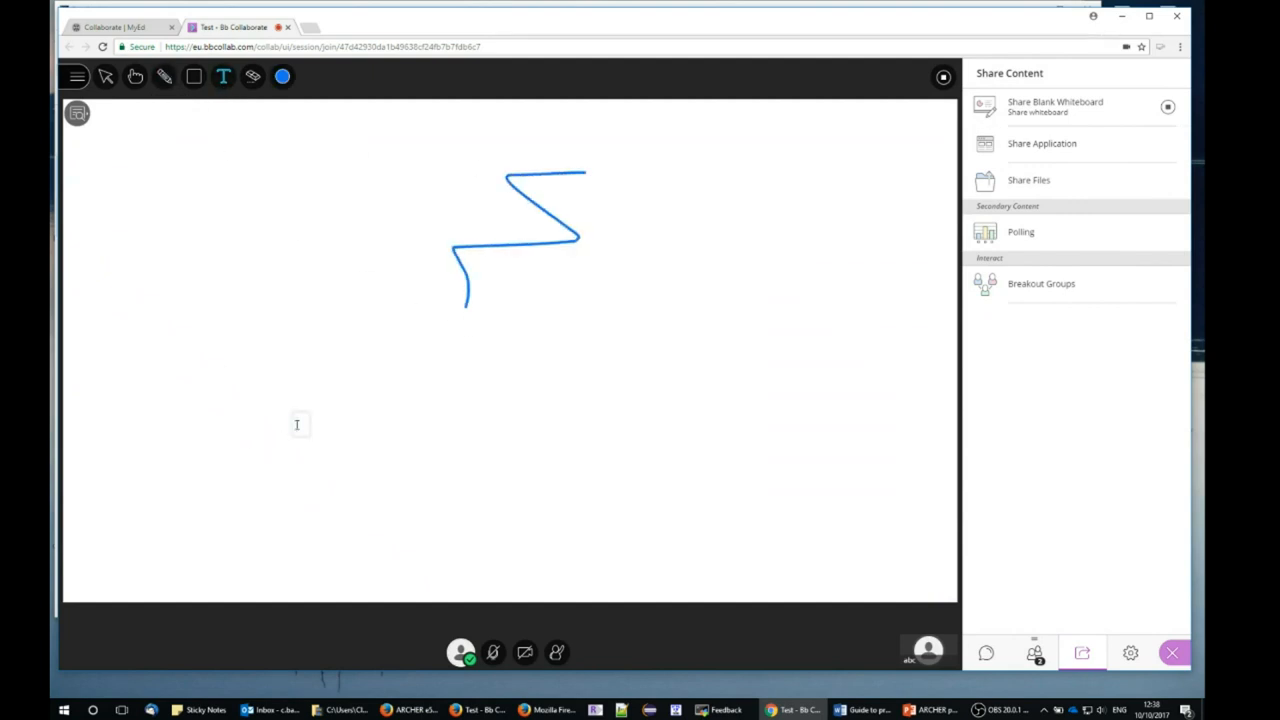
pyautogui.write('Hello')
pyautogui.click(1167, 106)
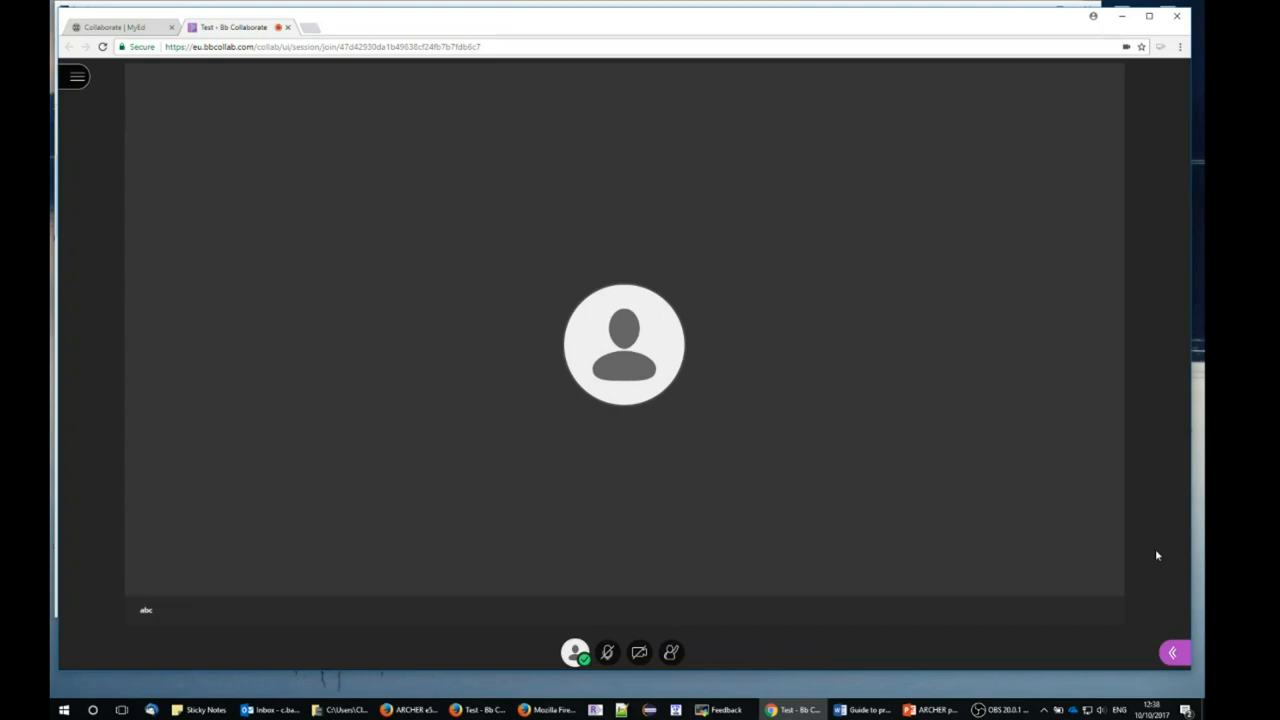
# Bring the PowerPoint slide show forward, then switch back to the Chrome Collaborate session window
pyautogui.click(930, 710)
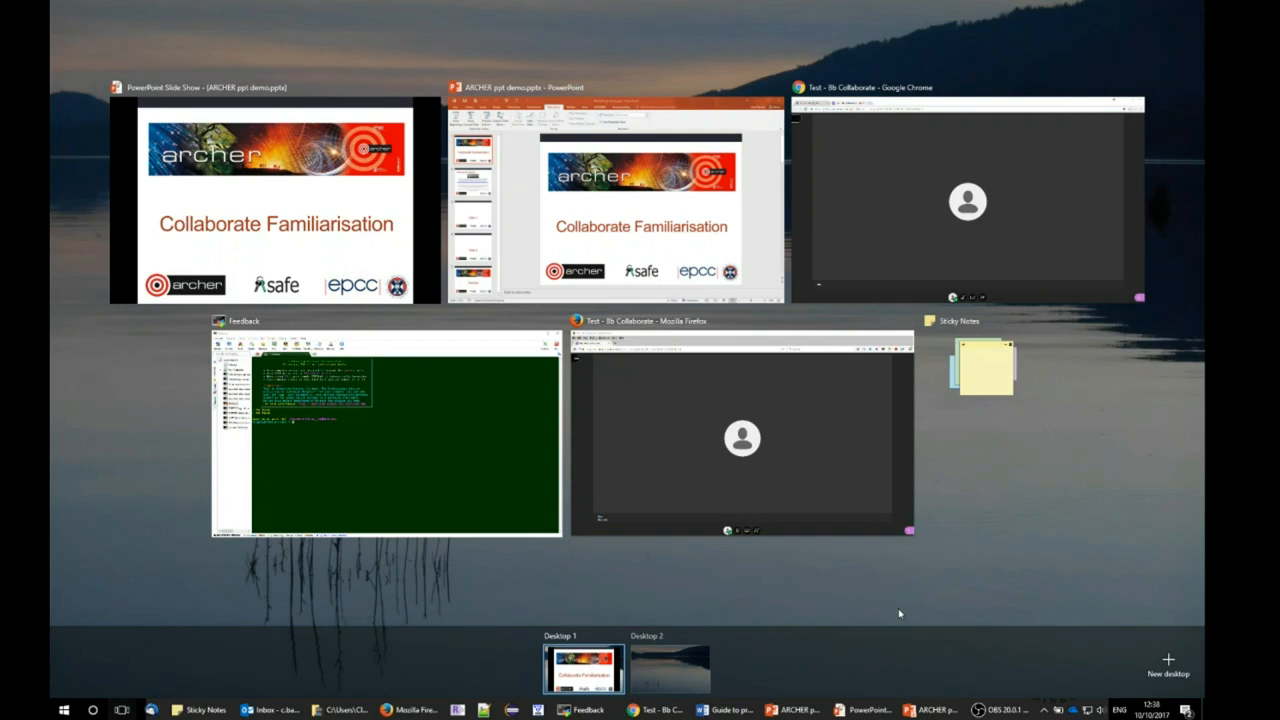
pyautogui.click(880, 161)
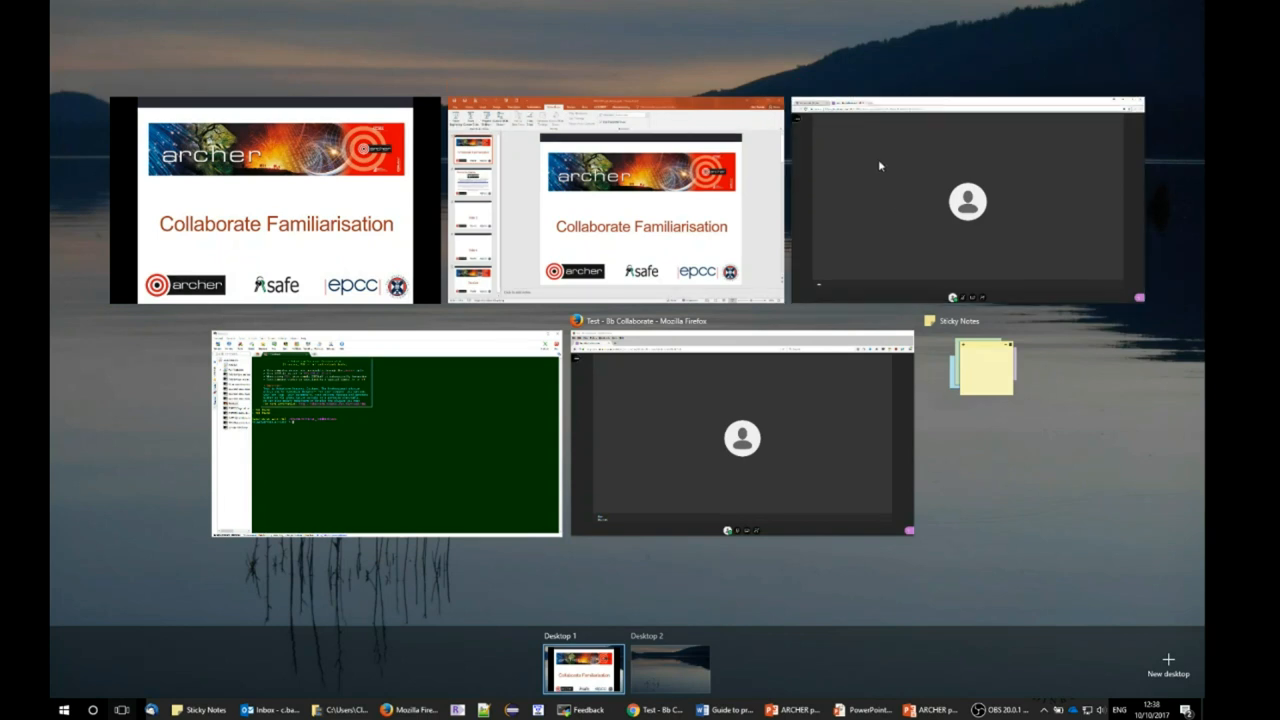
# Share the PowerPoint Slide Show window via Share Application > Just an Application
pyautogui.click(1173, 653)
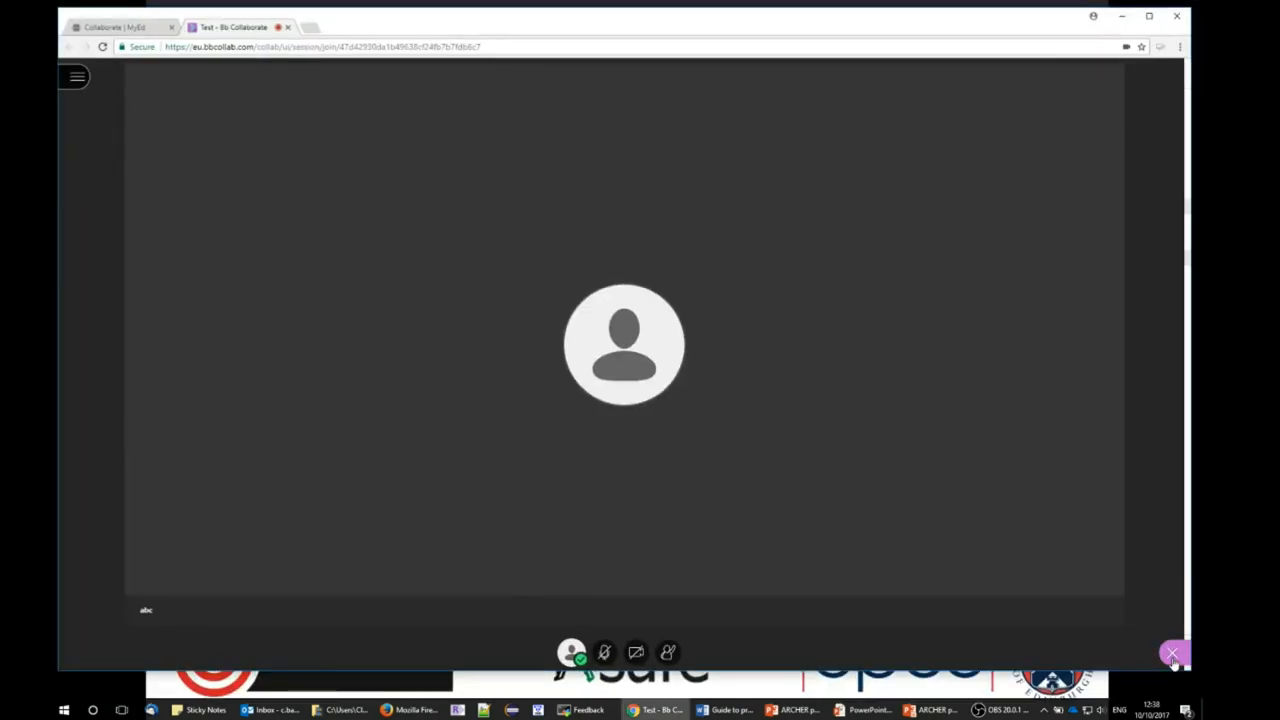
pyautogui.click(1046, 148)
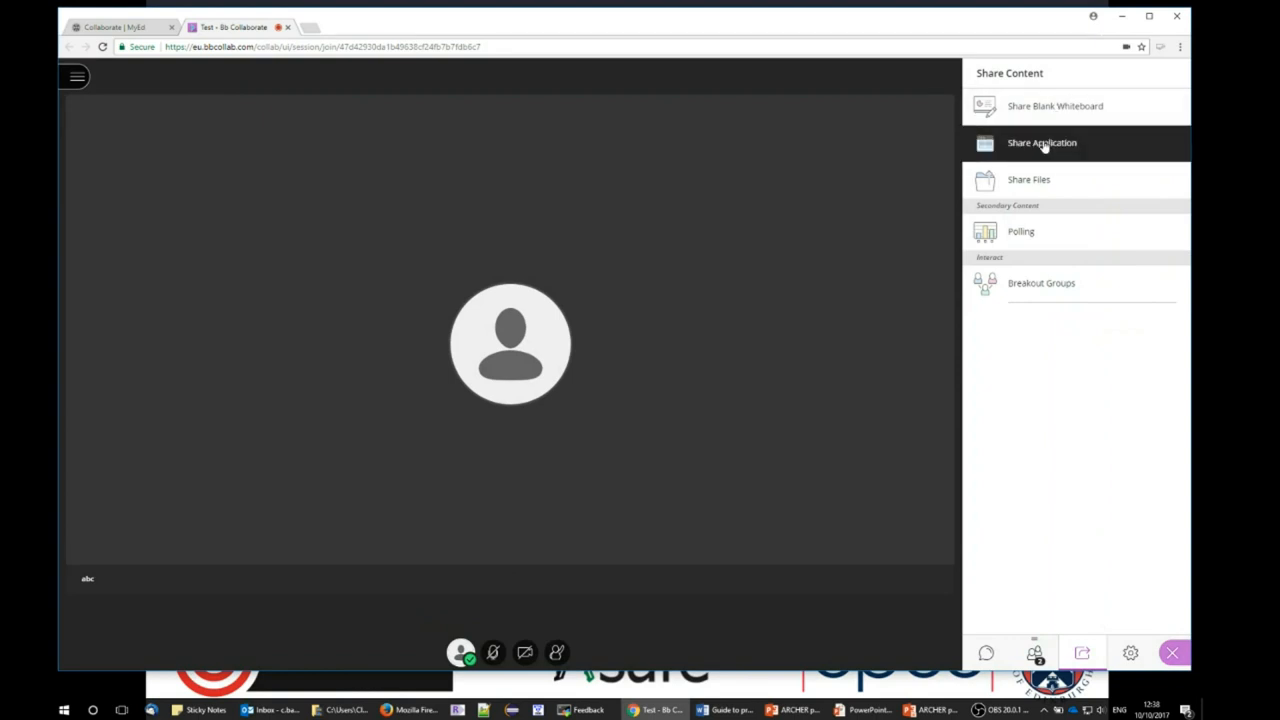
pyautogui.click(621, 397)
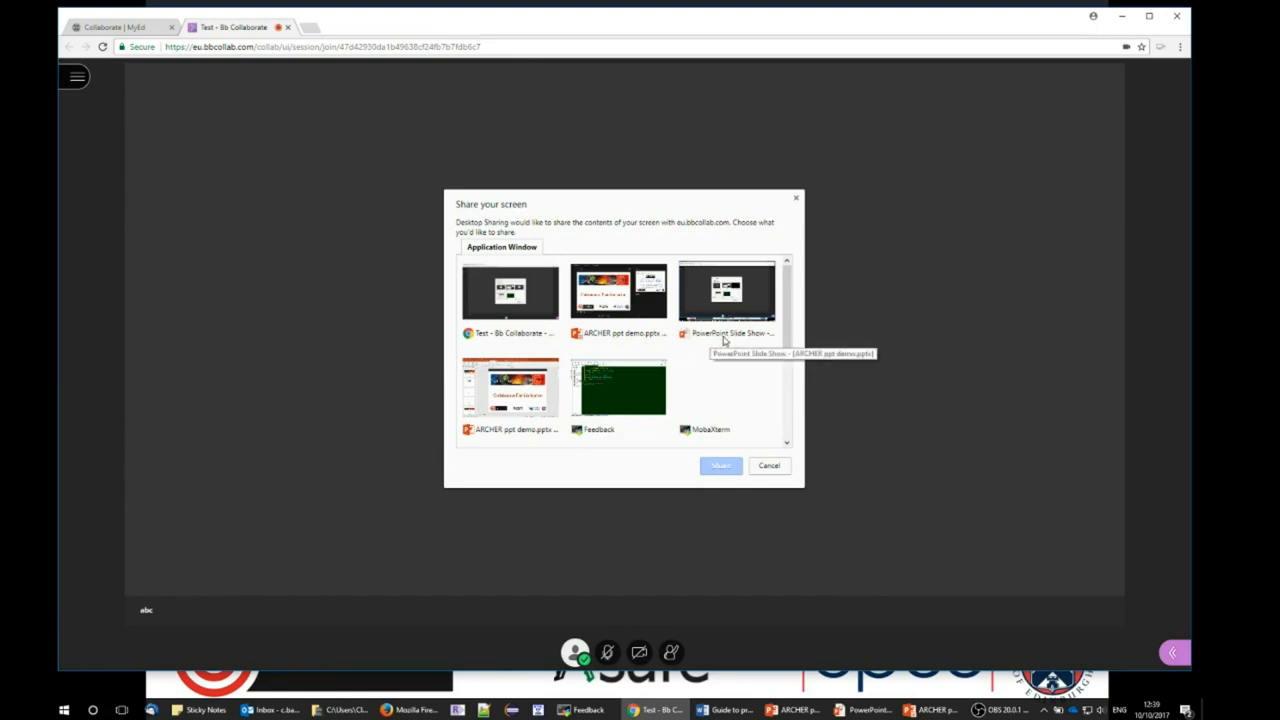
pyautogui.click(724, 341)
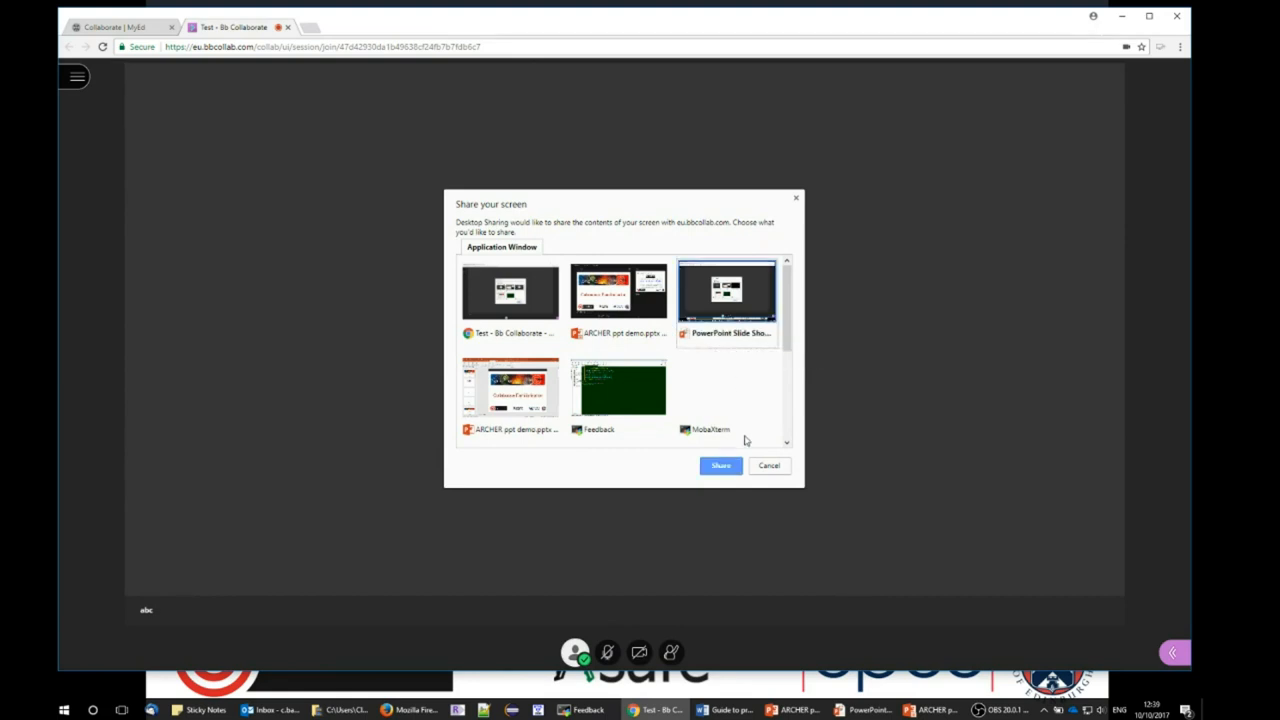
pyautogui.click(721, 467)
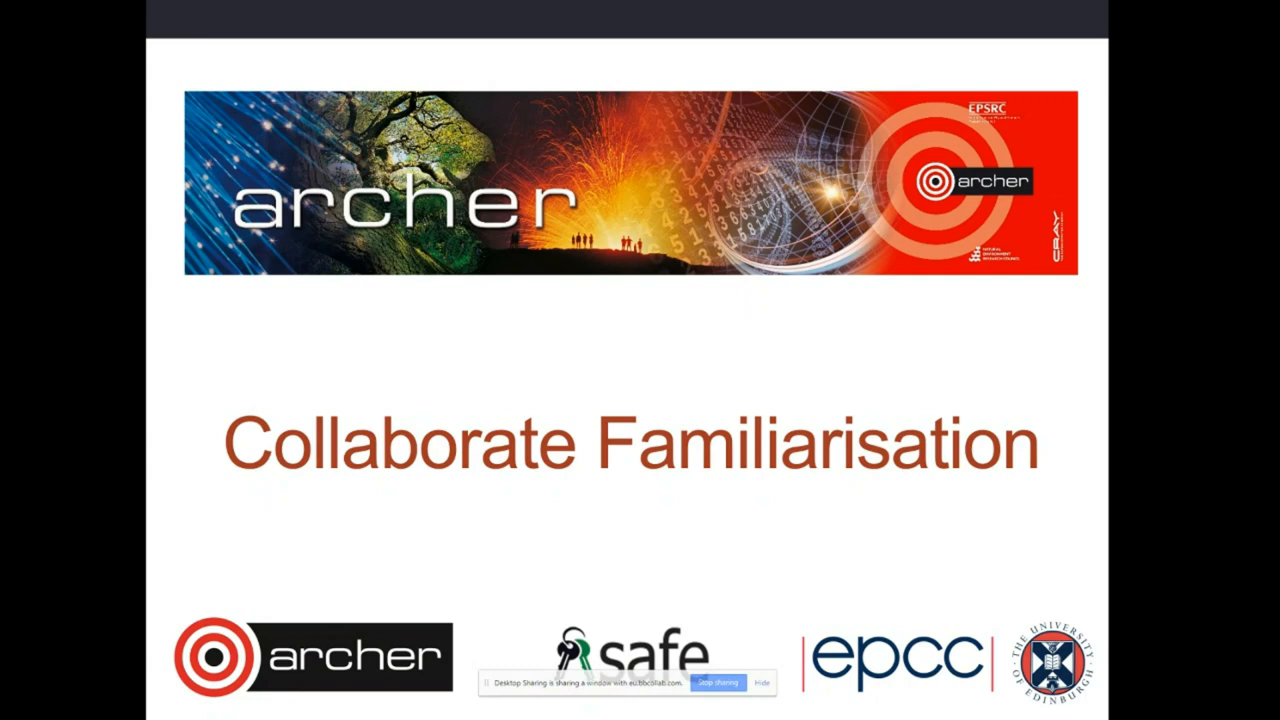